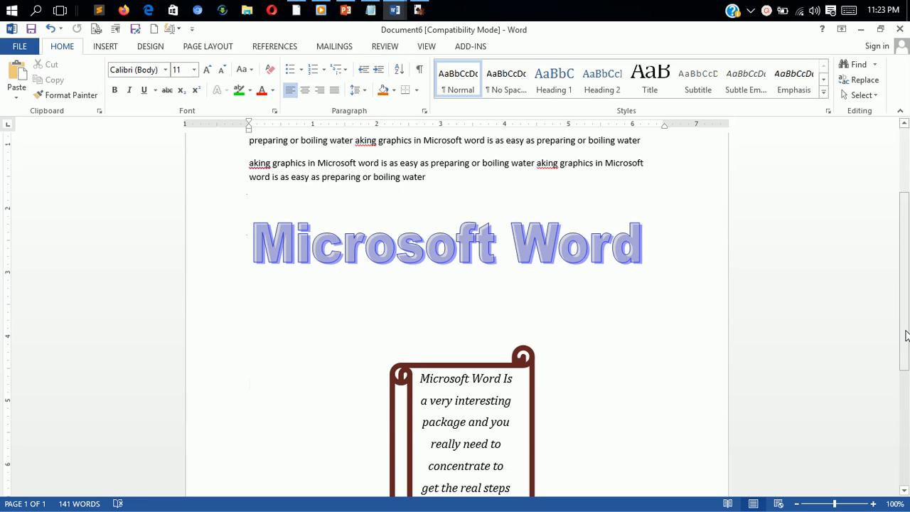
- Add two page breaks from the blank area below the scroll shape at the end of the document
scroll(903, 334, "down", 6)
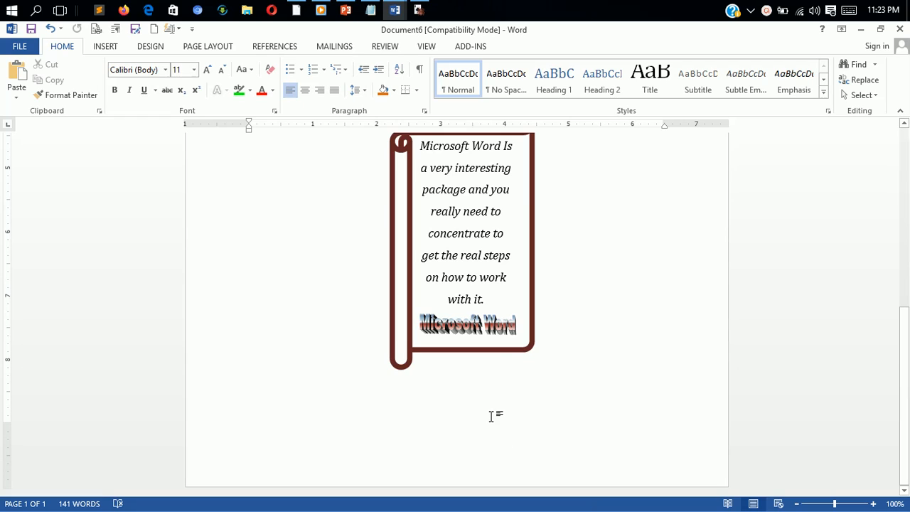
double_click(487, 397)
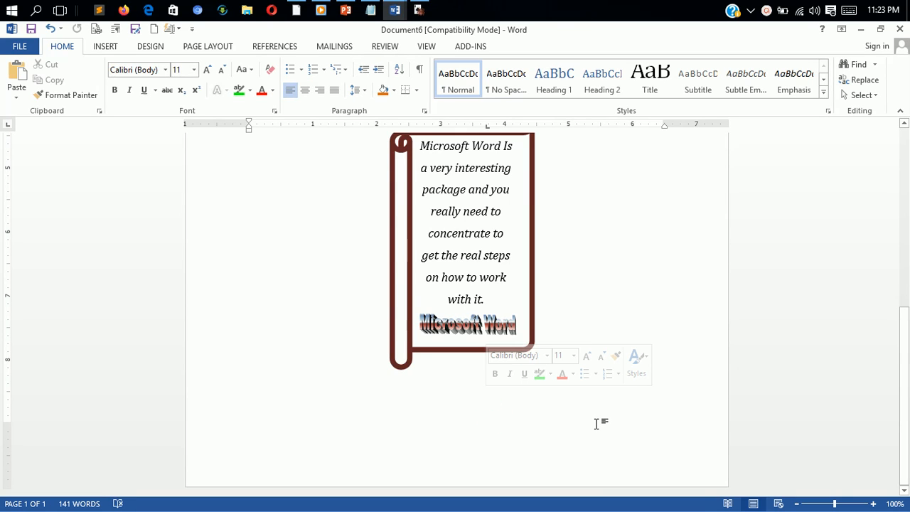
key("ctrl+Return")
key("ctrl+Return")
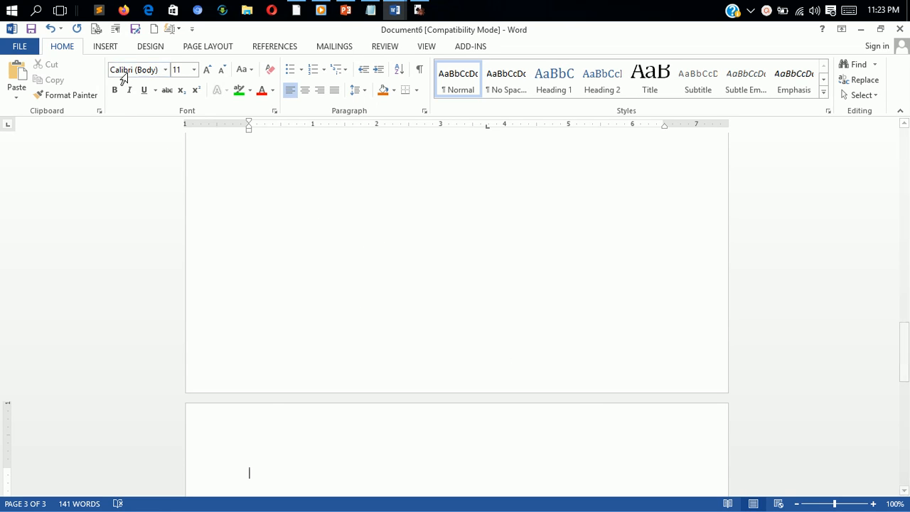
- Open the SmartArt graphic chooser with the layouts of all categories listed
left_click(108, 47)
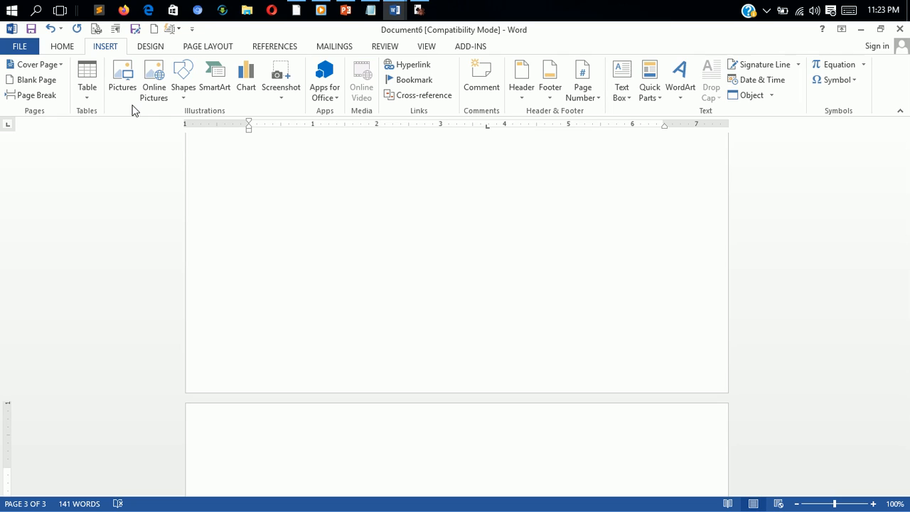
left_click(218, 97)
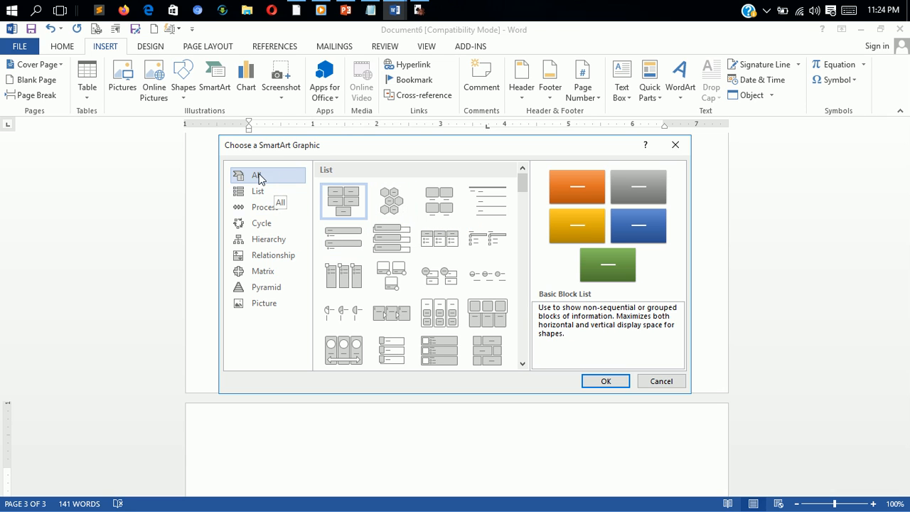
mouse_move(522, 182)
left_mouse_down()
mouse_move(538, 355)
mouse_move(509, 162)
mouse_move(516, 189)
mouse_move(514, 171)
left_mouse_up()
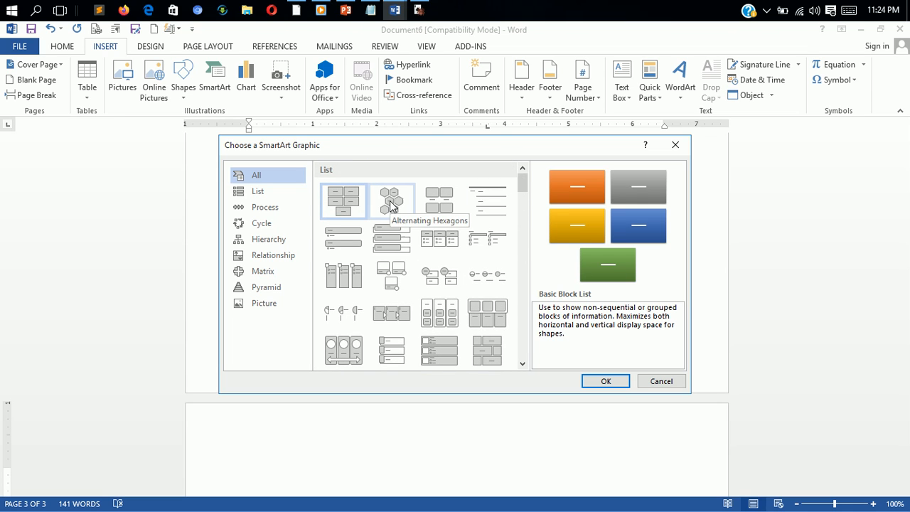
- Preview list-type SmartArt layouts such as Horizontal Bullet List, Lined List, Square Accent List, Picture Accent List and Stacked List
left_click(400, 236)
left_click(459, 245)
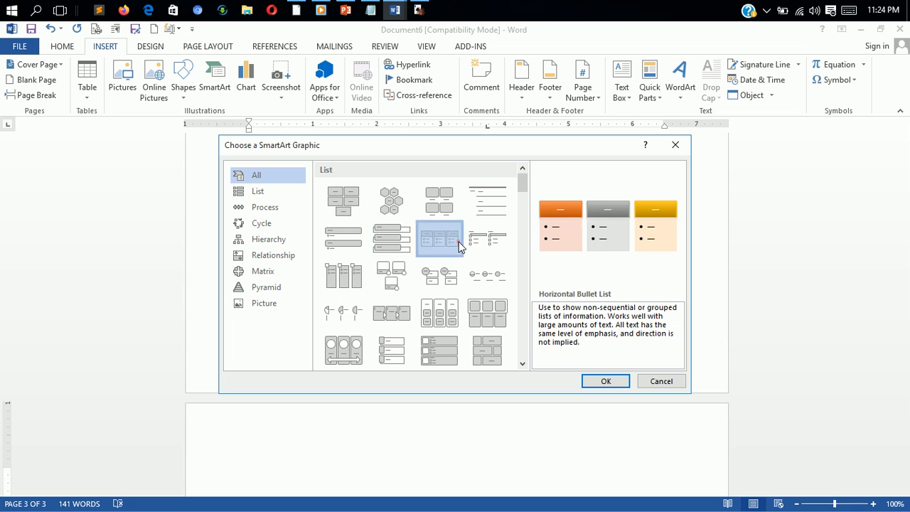
left_click(489, 237)
left_click(490, 209)
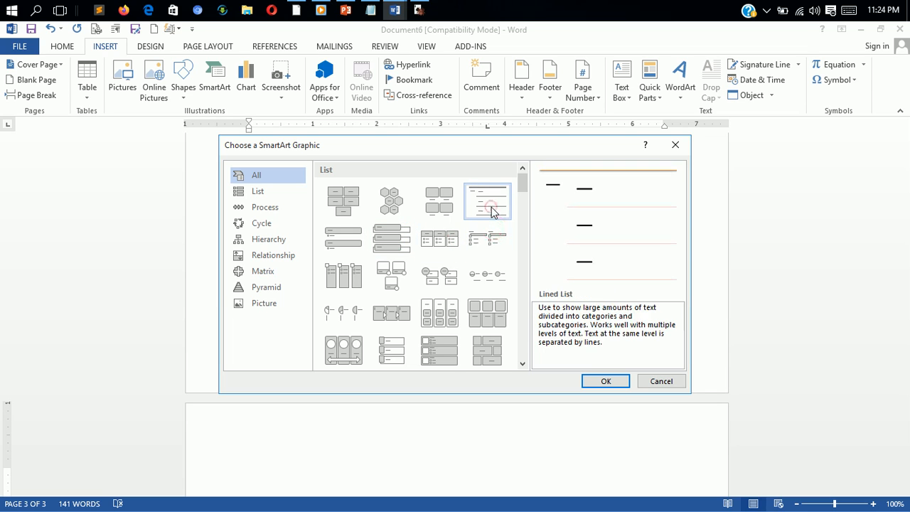
left_click(474, 241)
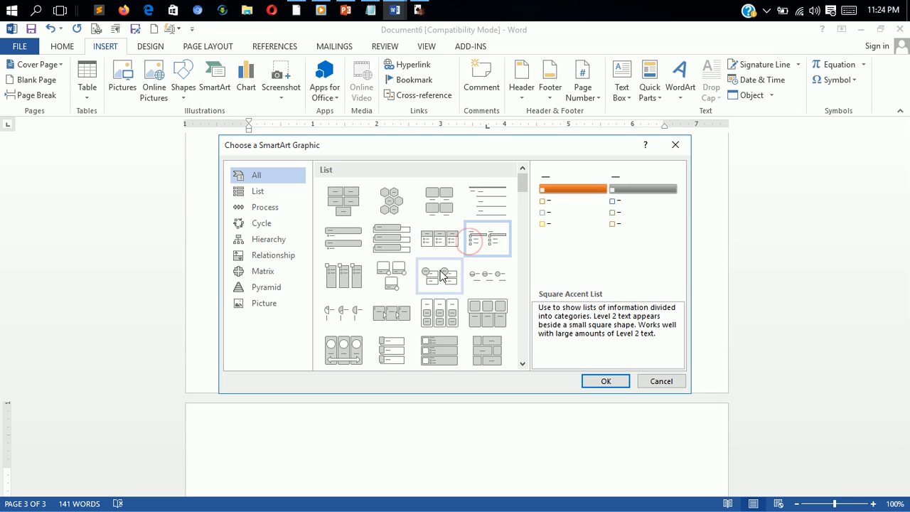
left_click(337, 279)
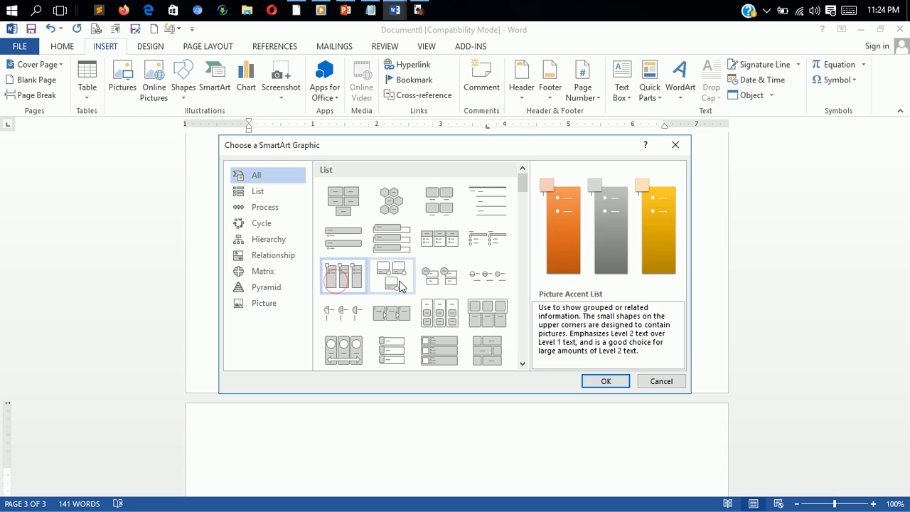
left_click(398, 283)
left_click(440, 275)
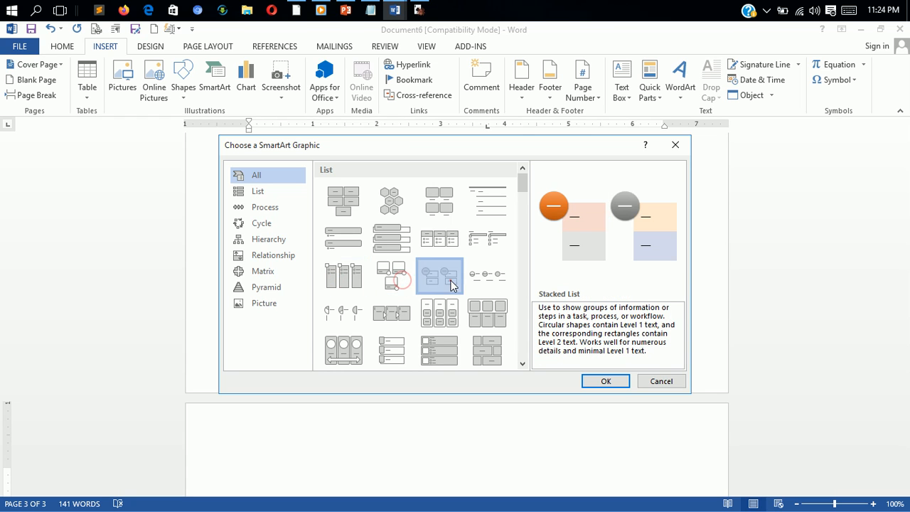
- Browse the full set of SmartArt layouts down to the Process group, and look through the List category
left_click(523, 364)
left_click(523, 364)
left_click(523, 364)
left_click(522, 364)
left_click(523, 364)
left_click(523, 364)
left_click(522, 364)
left_click(522, 364)
left_click(523, 364)
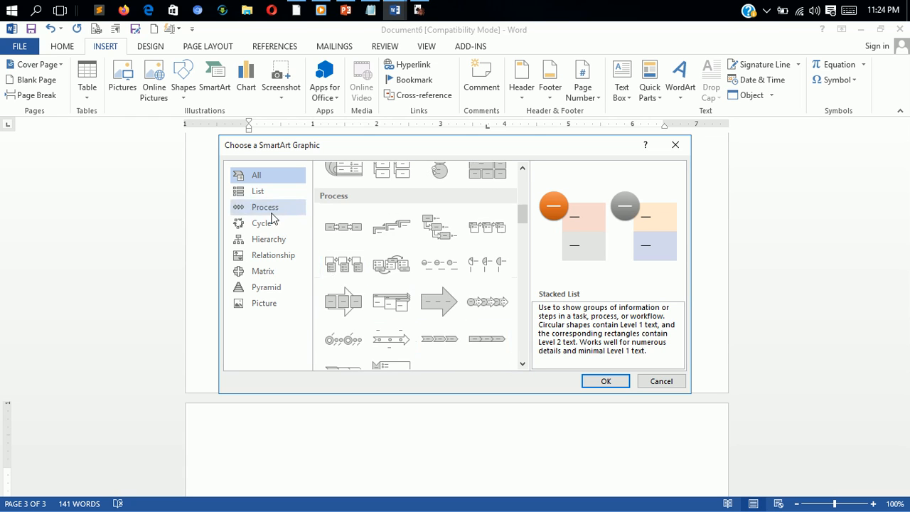
left_click(256, 193)
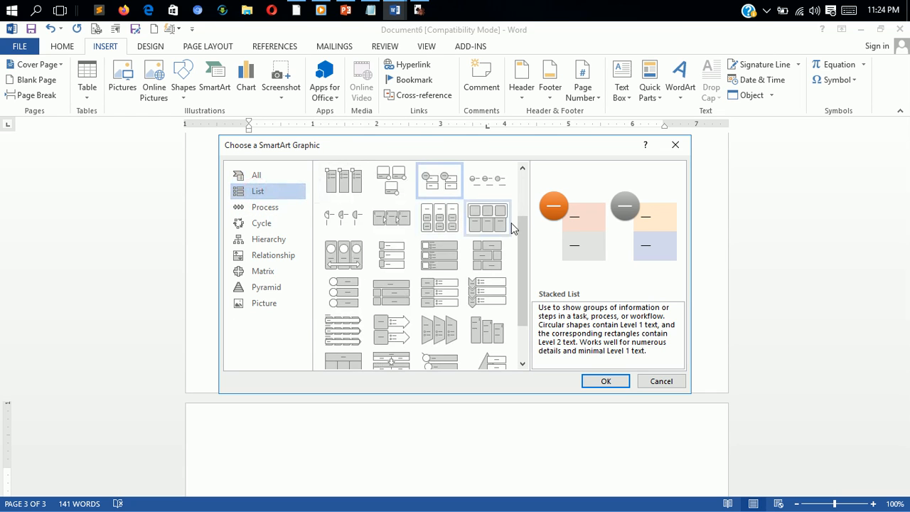
scroll(527, 281, "up", 3)
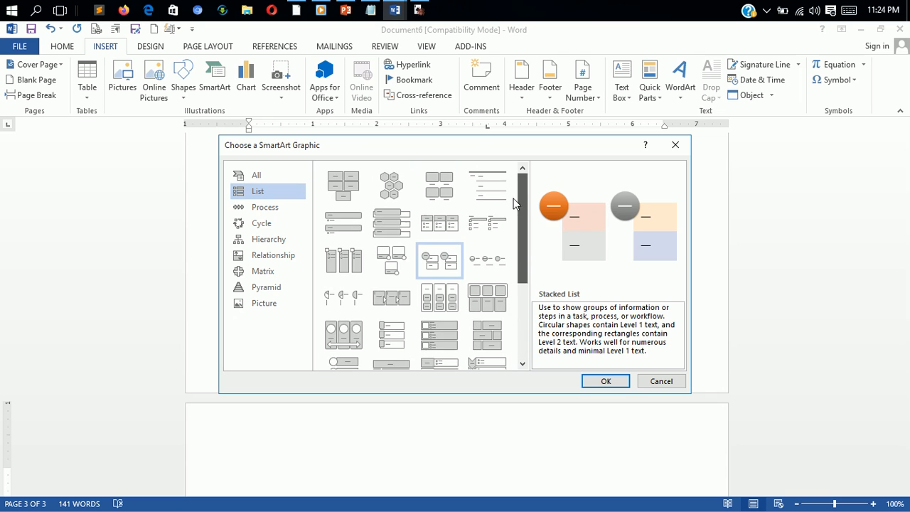
- Preview Process category layouts, including Increasing Circle Process, Picture Accent Process, Accent Process, Process Arrows, Vertical Chevron List and Gear
left_click(273, 207)
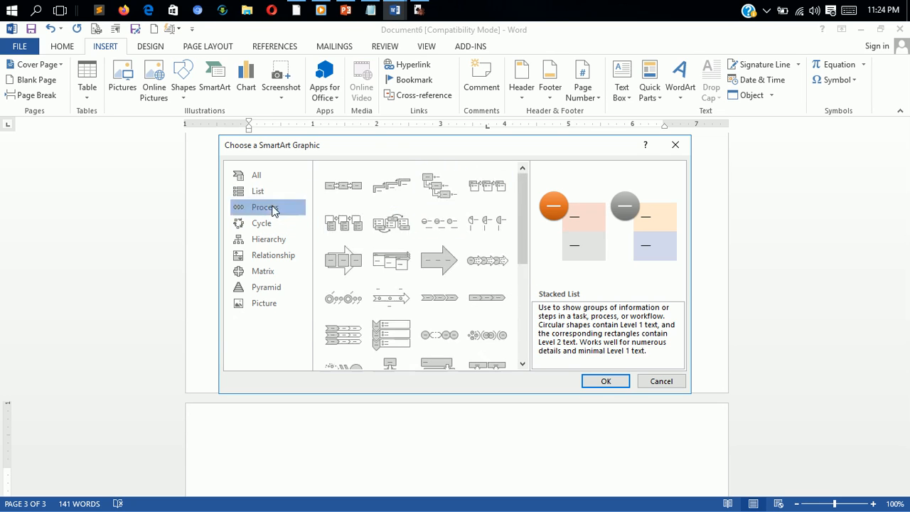
left_click(441, 222)
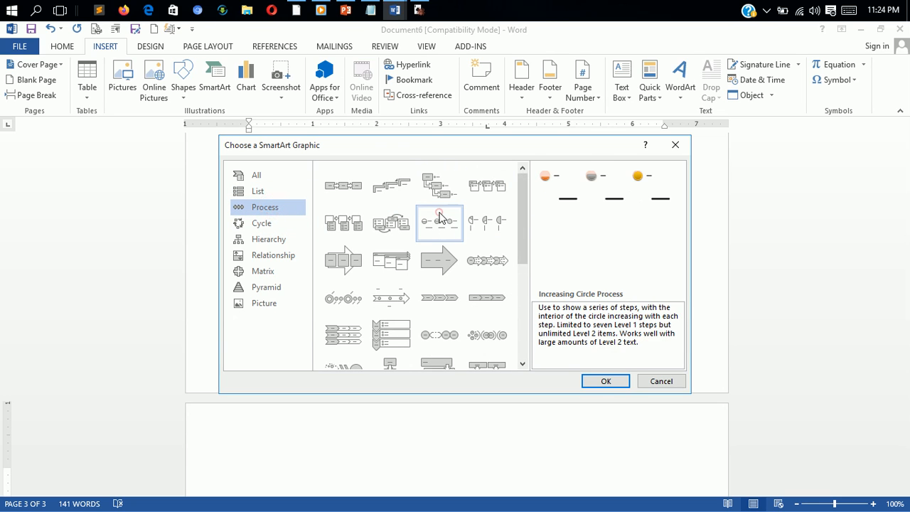
left_click(391, 223)
left_click(345, 229)
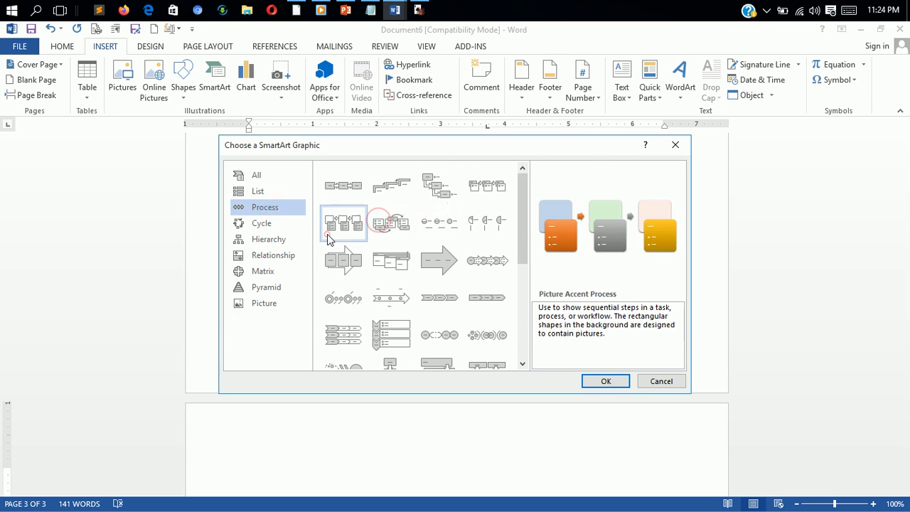
left_click(344, 185)
left_click(401, 186)
left_click(436, 186)
left_click(489, 189)
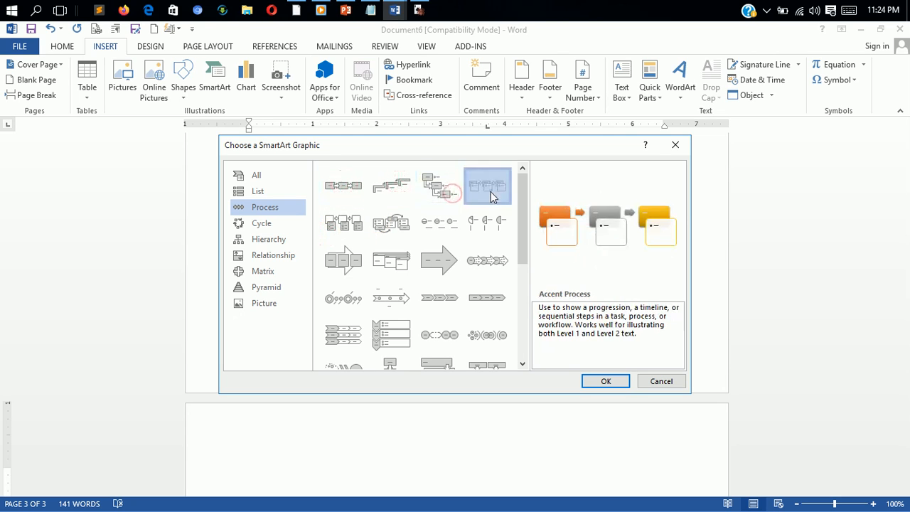
left_click(496, 287)
left_click(489, 260)
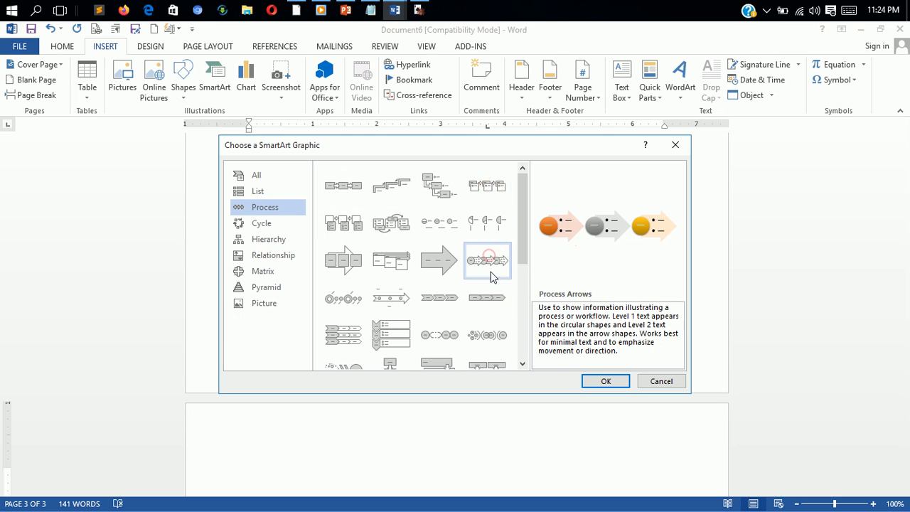
left_click(486, 329)
left_click(441, 334)
left_click(391, 335)
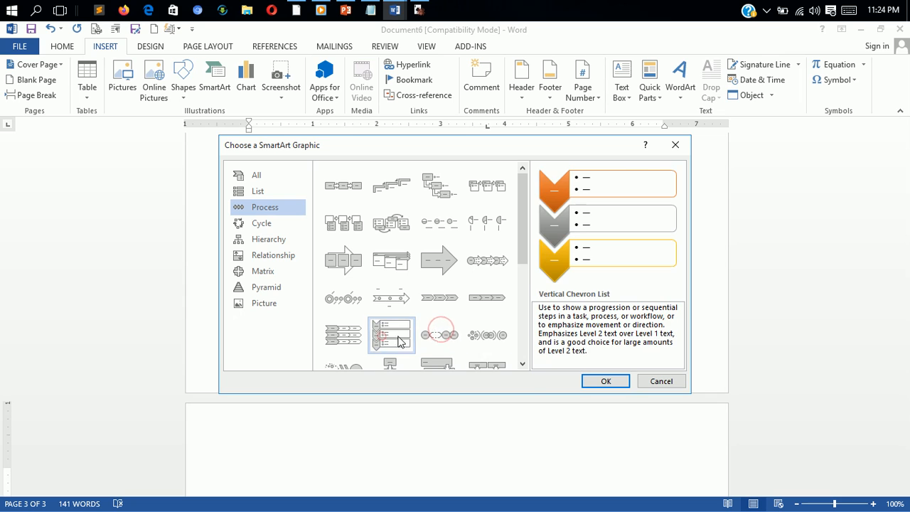
left_click_drag(525, 245, 539, 382)
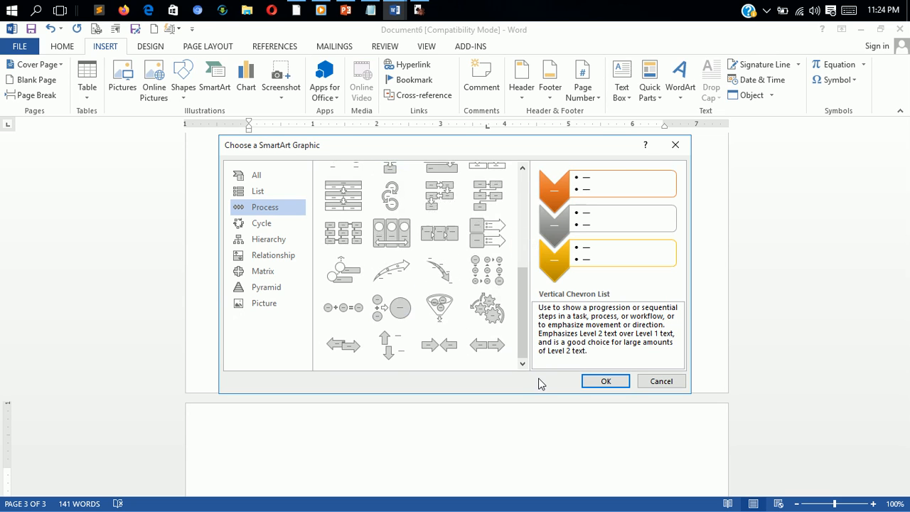
left_click(439, 319)
left_click(485, 322)
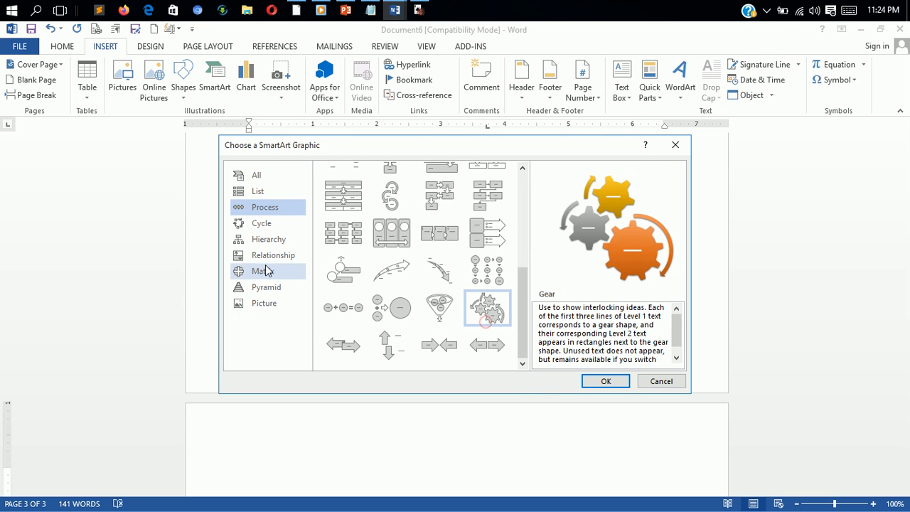
- Preview Cycle category layouts, including Text Cycle, Nondirectional Cycle and Diverging Radial
left_click(258, 225)
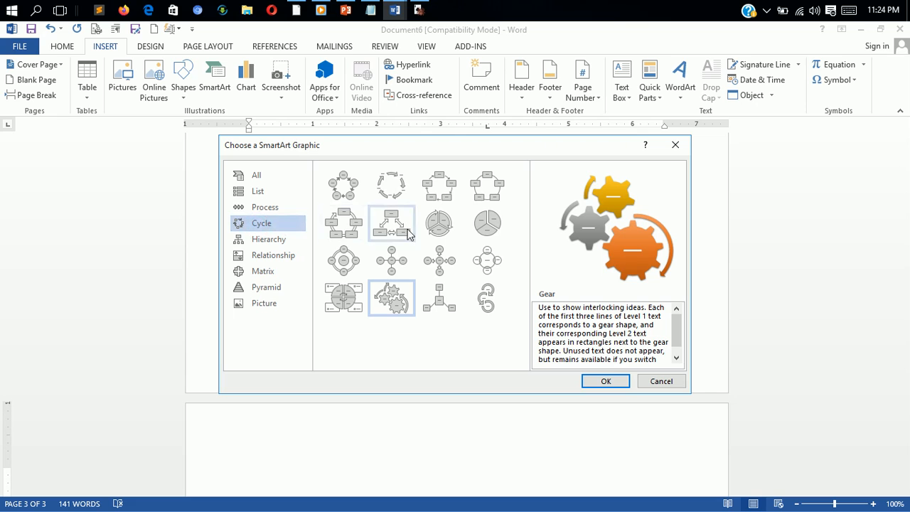
left_click(342, 196)
left_click(388, 199)
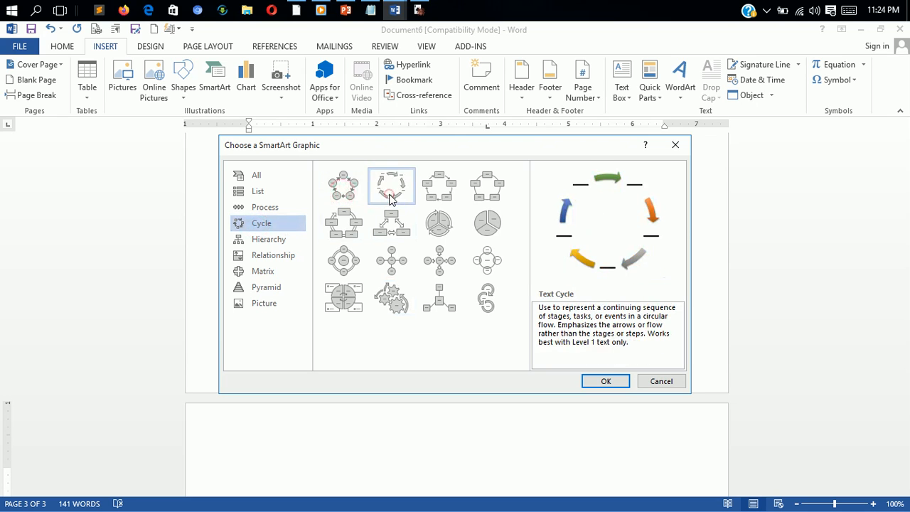
left_click(439, 190)
left_click(393, 192)
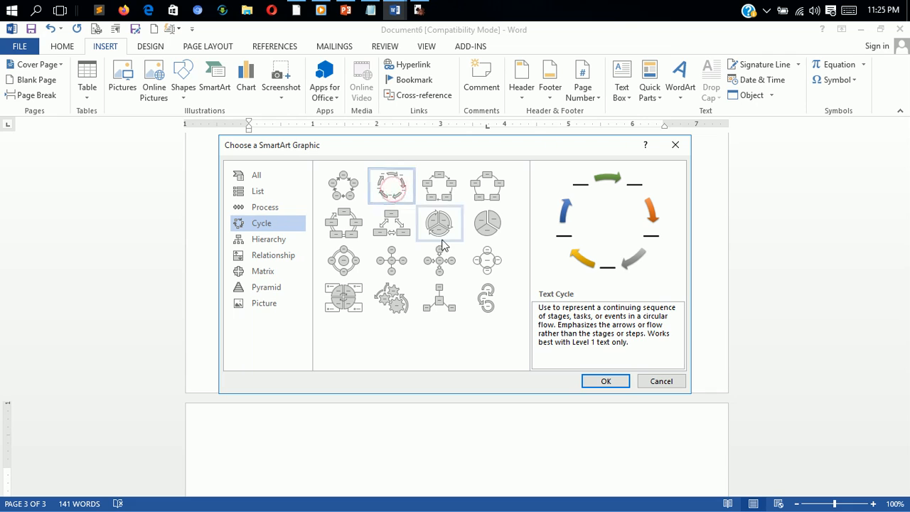
left_click(495, 175)
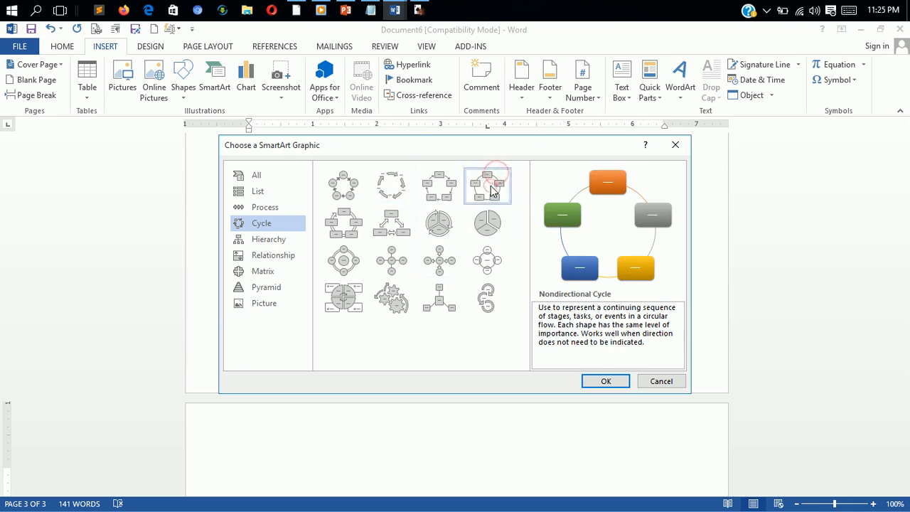
left_click(427, 260)
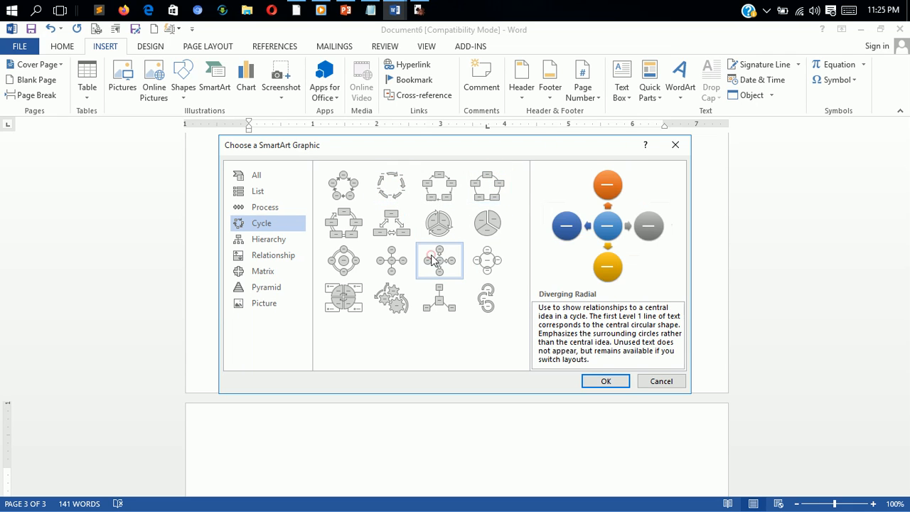
- Preview Hierarchy category layouts, including Organization Chart, Circle Picture Hierarchy, Labeled Hierarchy, Horizontal Multi-Level Hierarchy and Hierarchy List
left_click(276, 243)
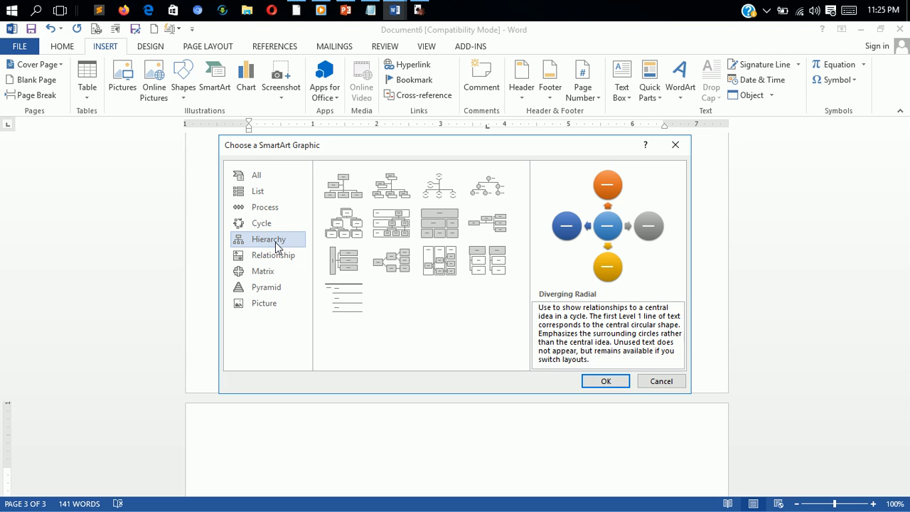
left_click(392, 186)
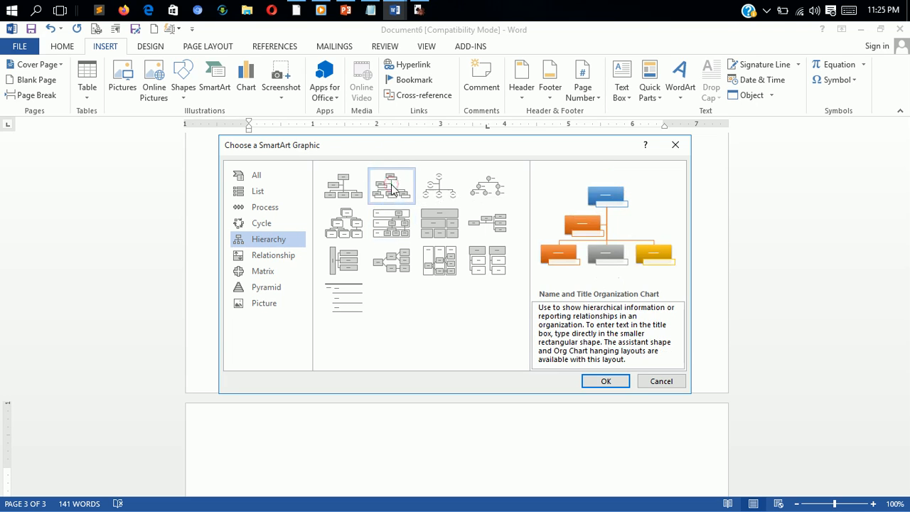
left_click(331, 190)
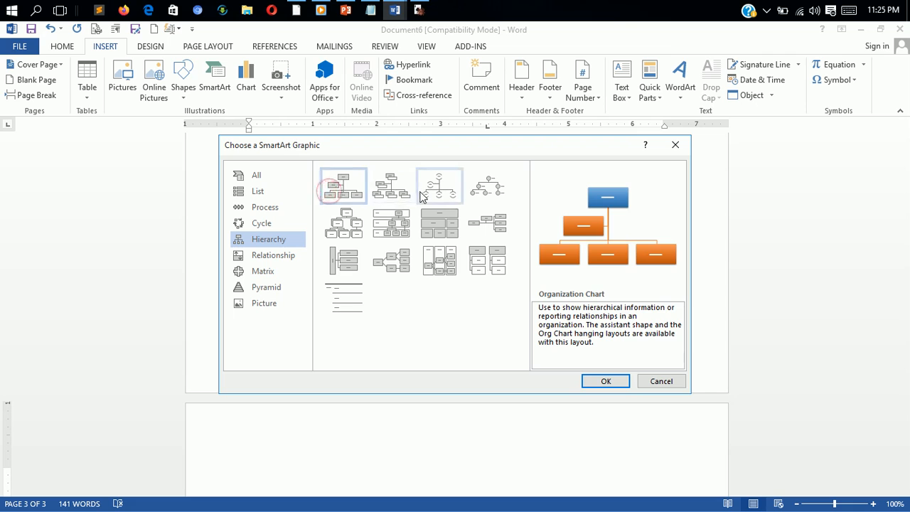
left_click(448, 194)
left_click(493, 201)
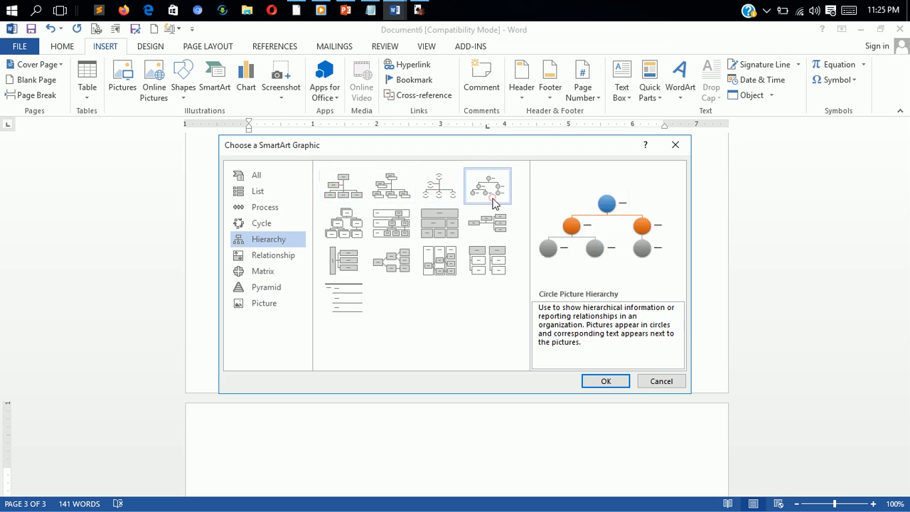
left_click(490, 225)
left_click(391, 226)
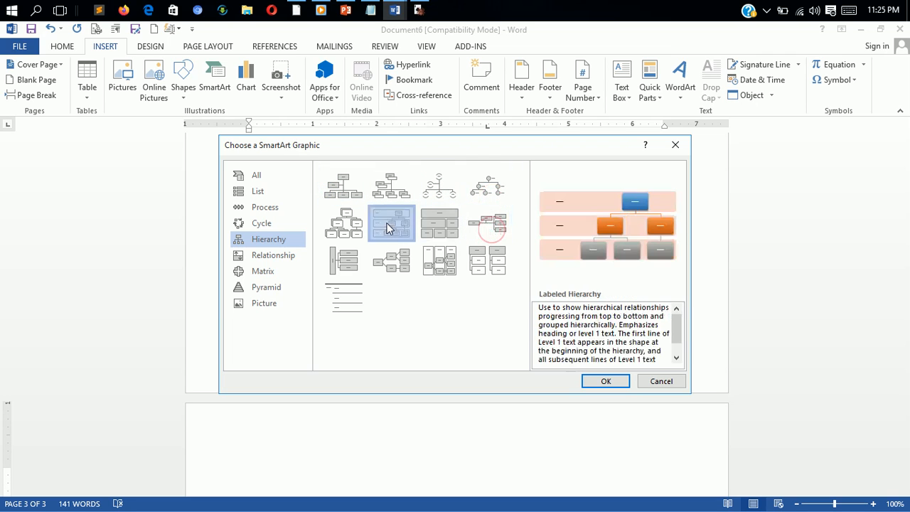
left_click(342, 229)
left_click(344, 263)
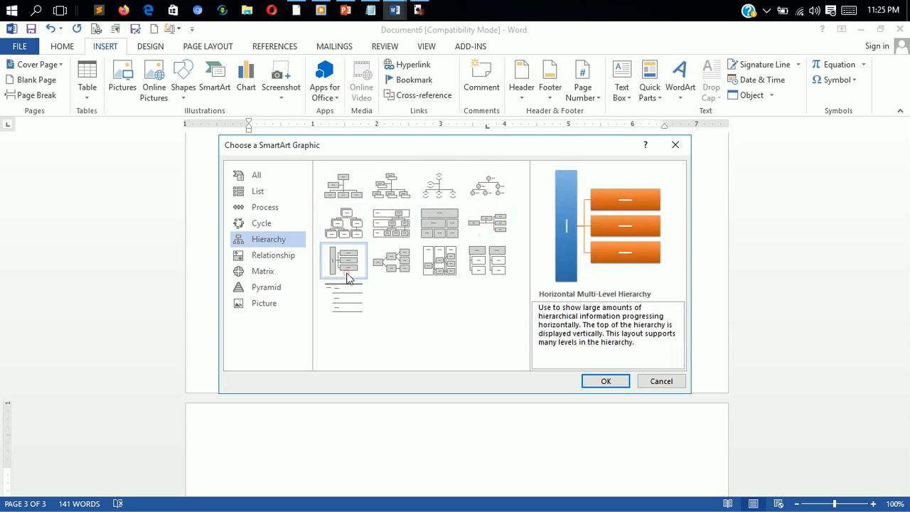
left_click(387, 276)
left_click(442, 267)
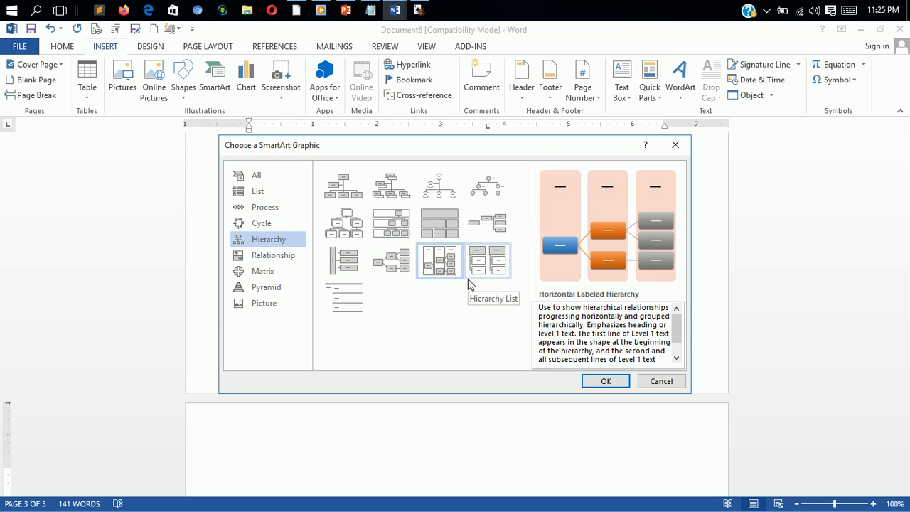
left_click(484, 259)
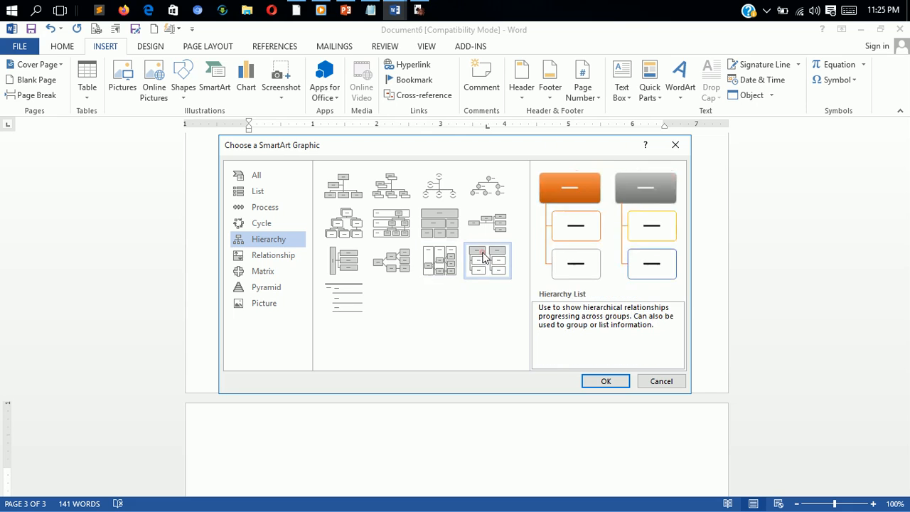
- Preview the Lined List hierarchy layout, and Relationship category layouts including Stacked Venn and Segmented Pyramid
left_click(340, 301)
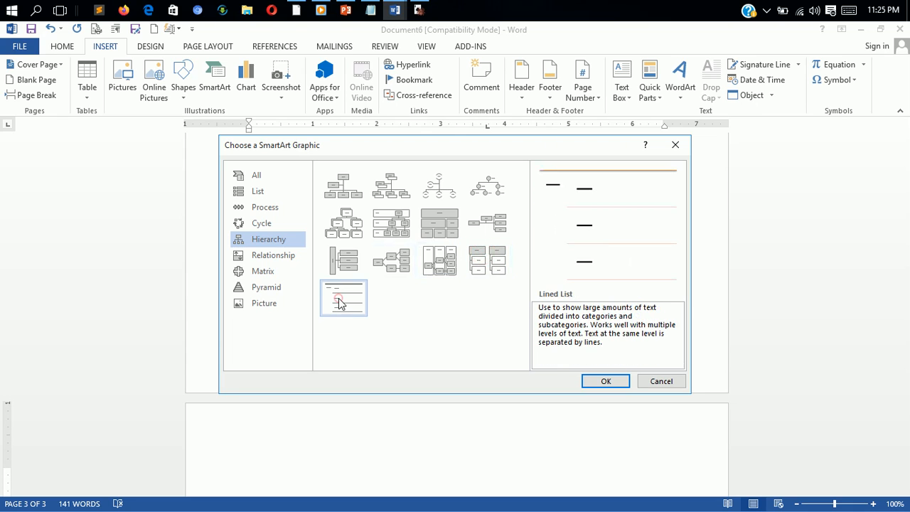
left_click(280, 258)
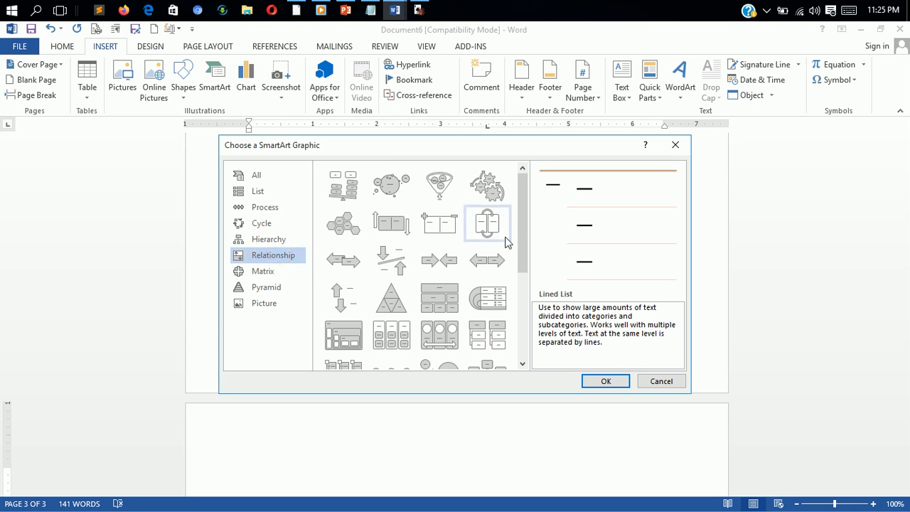
left_click_drag(522, 231, 520, 365)
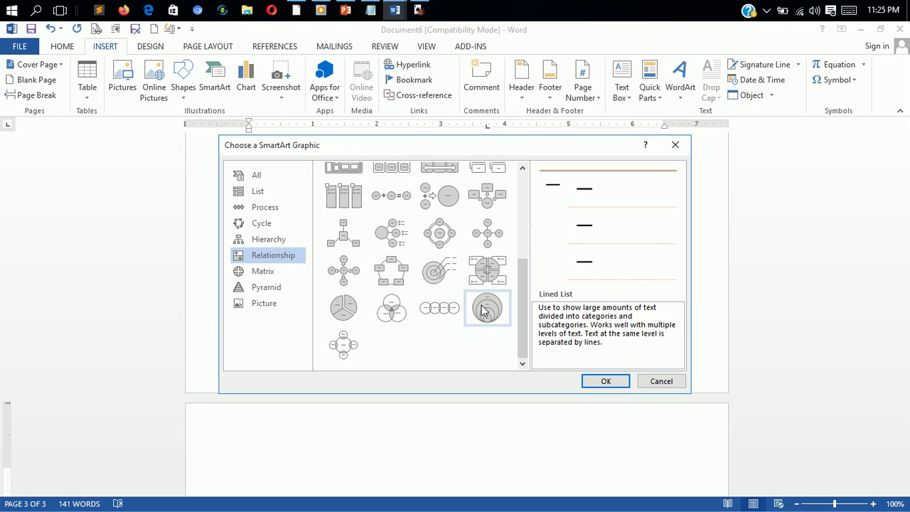
left_click(482, 308)
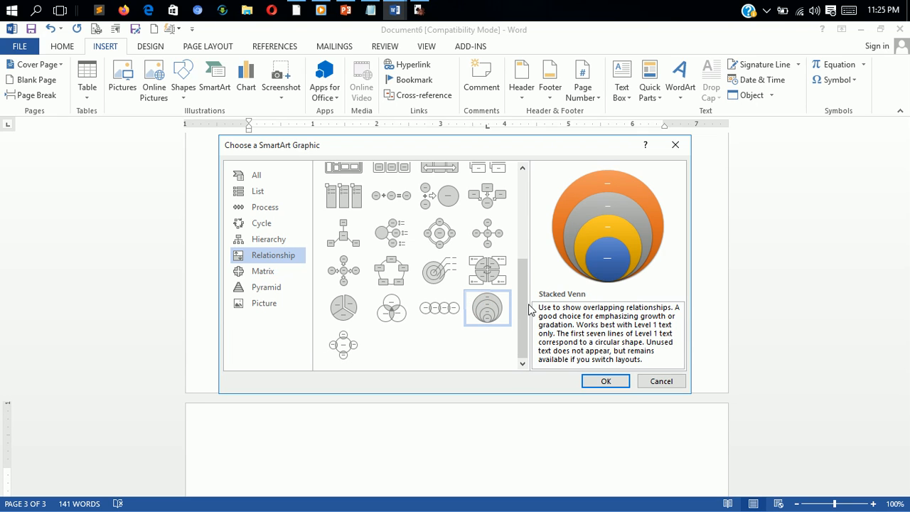
left_click_drag(526, 303, 533, 186)
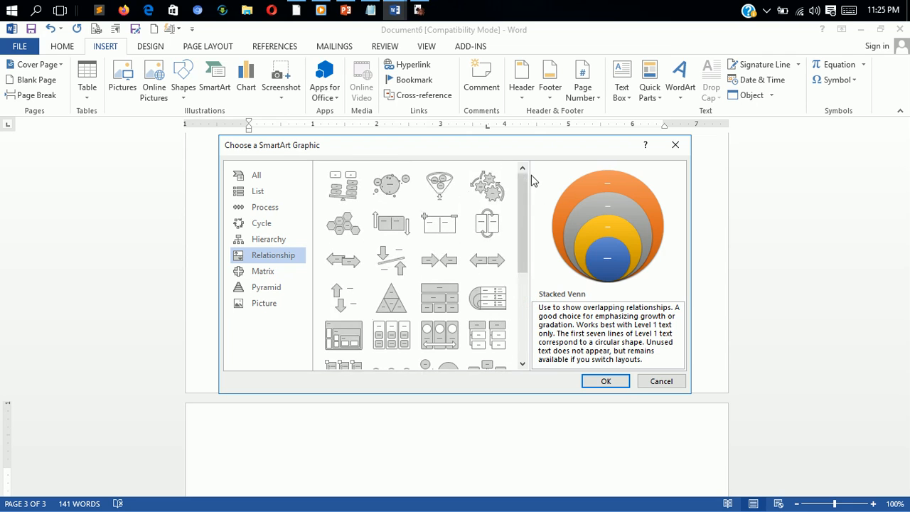
left_click(389, 301)
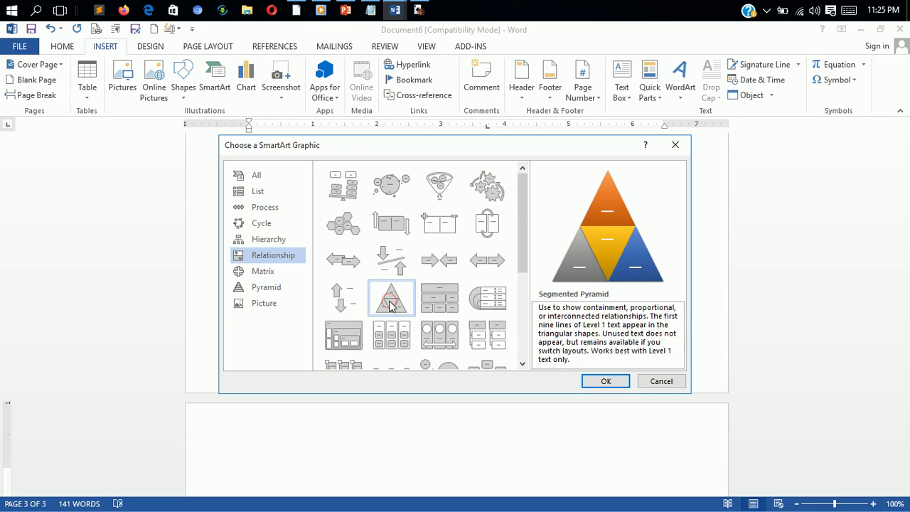
- Preview the Matrix category layouts, including Titled Matrix, Cycle Matrix and Basic Matrix
left_click(262, 271)
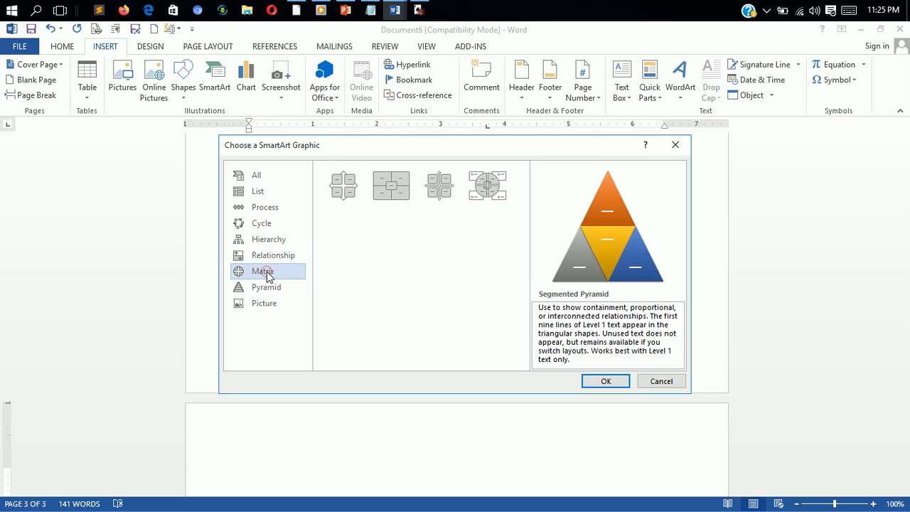
left_click(388, 190)
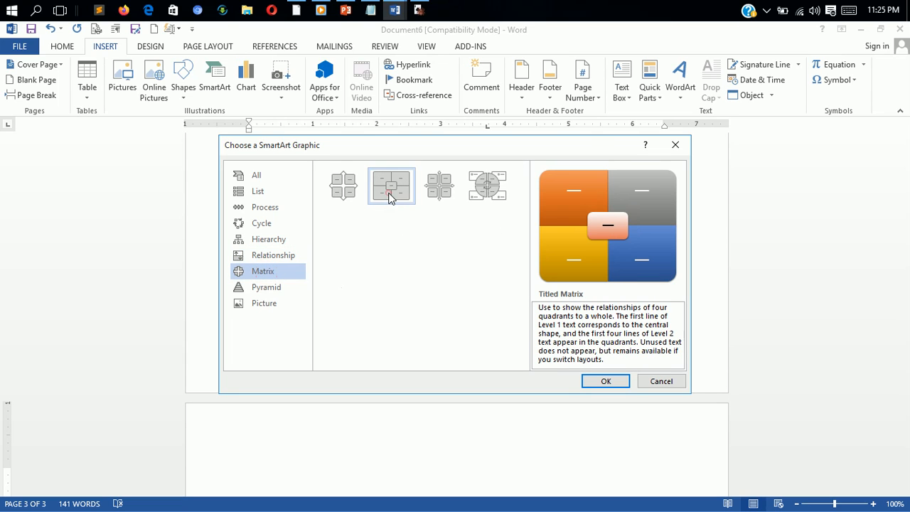
left_click(435, 192)
left_click(487, 187)
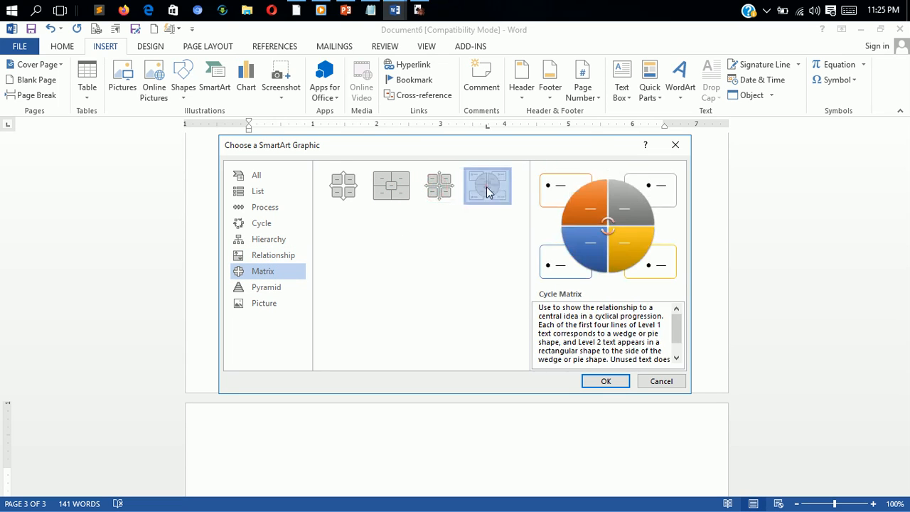
left_click(346, 192)
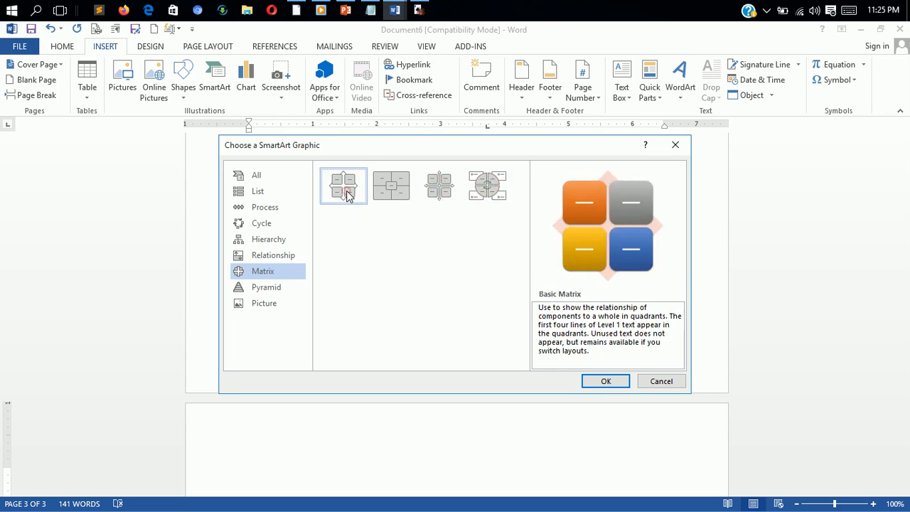
- Insert a Basic Pyramid SmartArt graphic from the Pyramid category on the new page
left_click(249, 292)
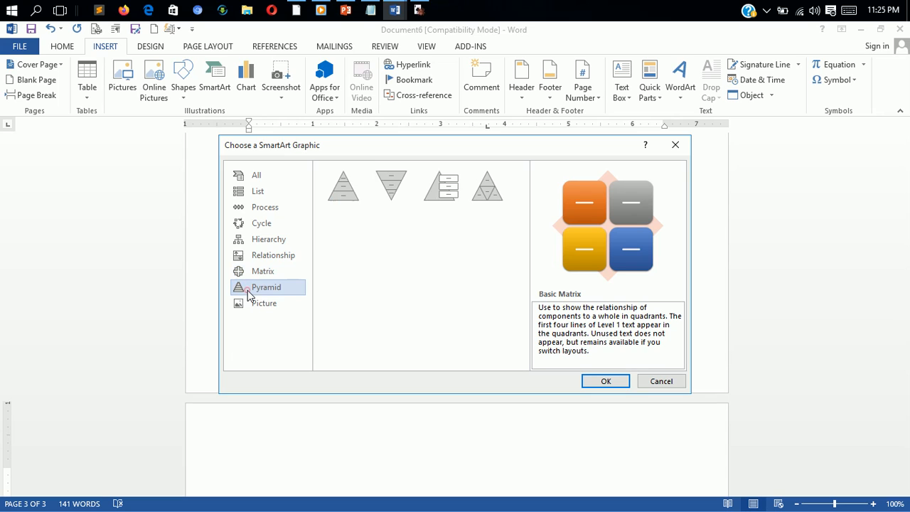
left_click(349, 199)
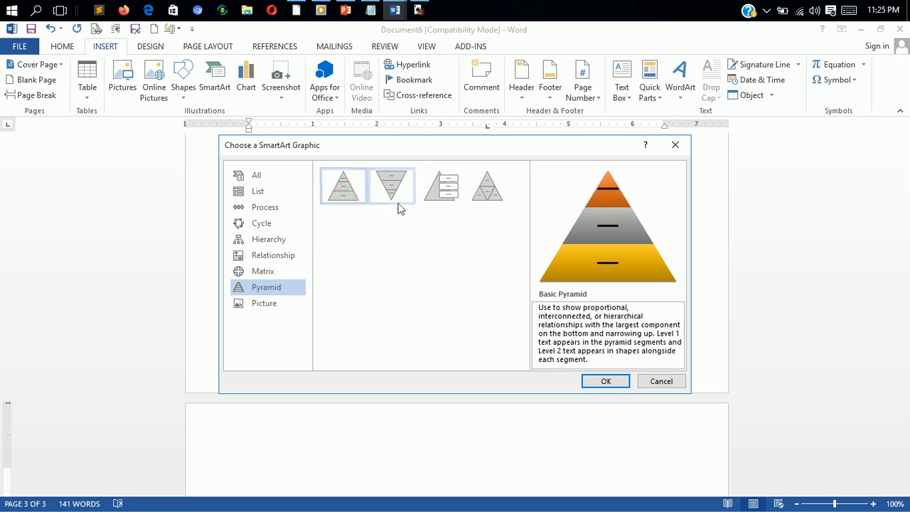
left_click(616, 386)
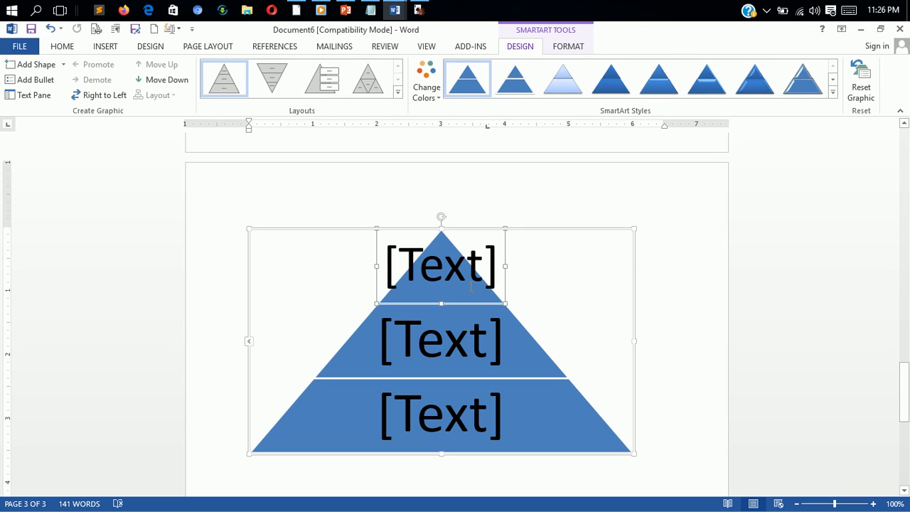
- Look through the additional SmartArt layouts for the pyramid, including the Picture category, without switching the layout
left_click(399, 94)
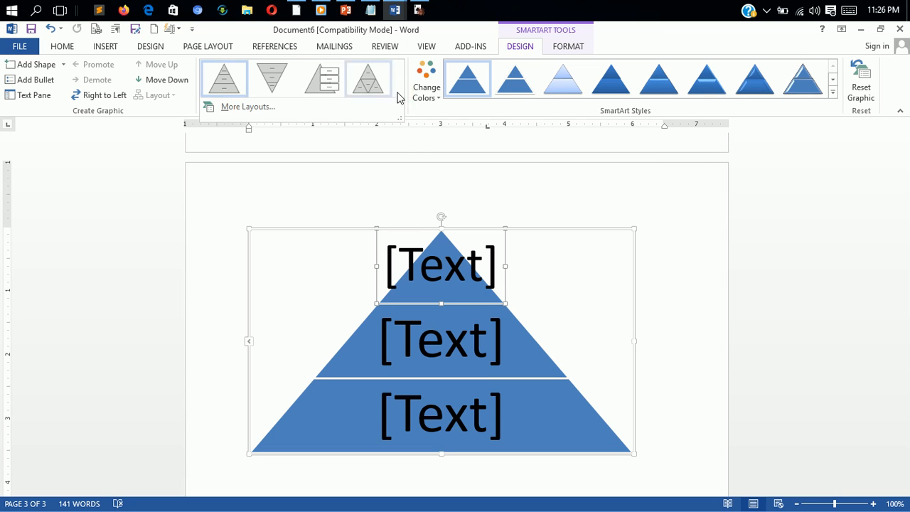
left_click(248, 107)
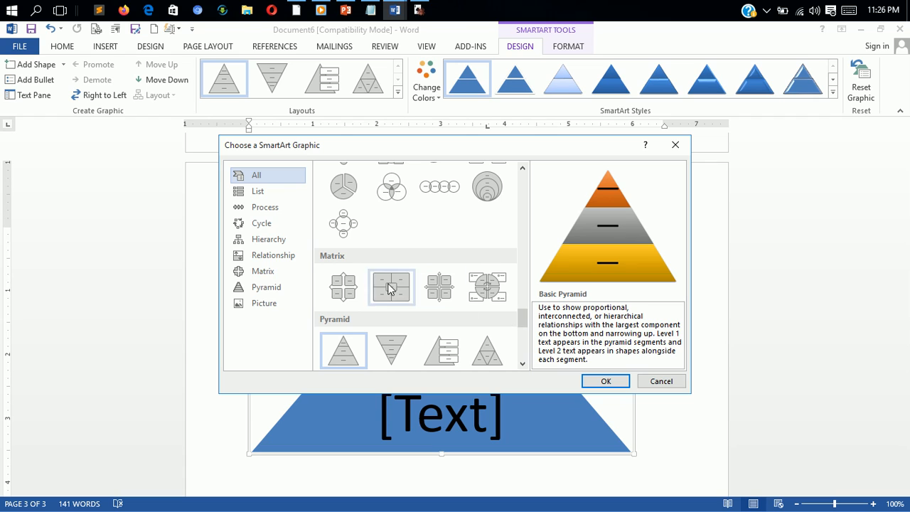
left_click(276, 304)
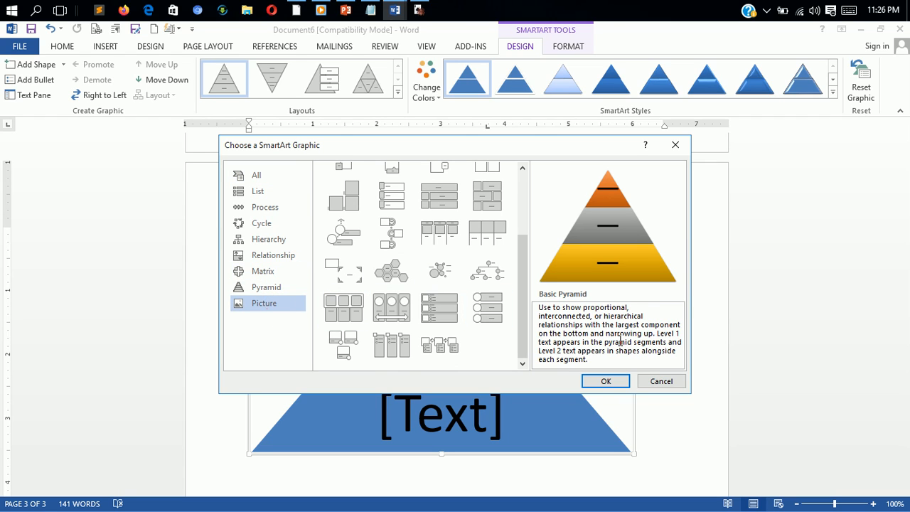
left_click(660, 381)
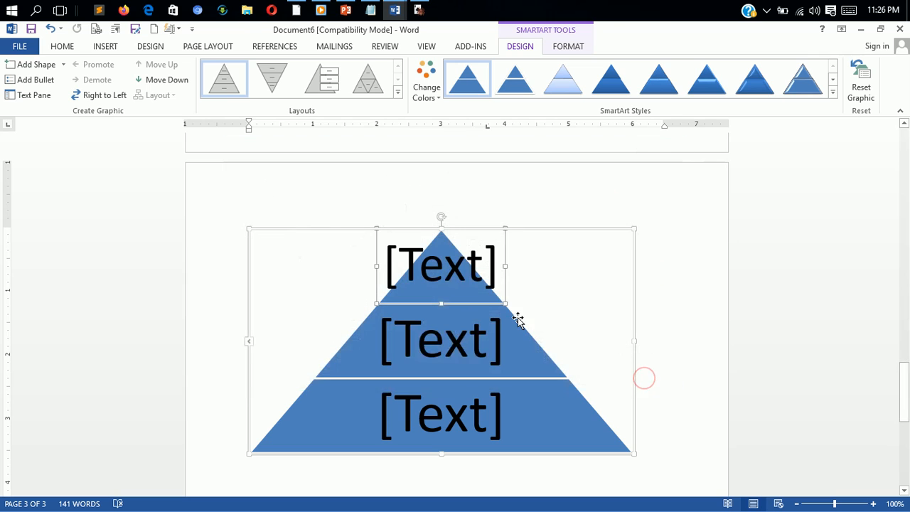
- Place the cursor in the pyramid's top segment, look through the color variants down to Accent 6, and choose Recolor Pictures in SmartArt Graphic
left_click(460, 273)
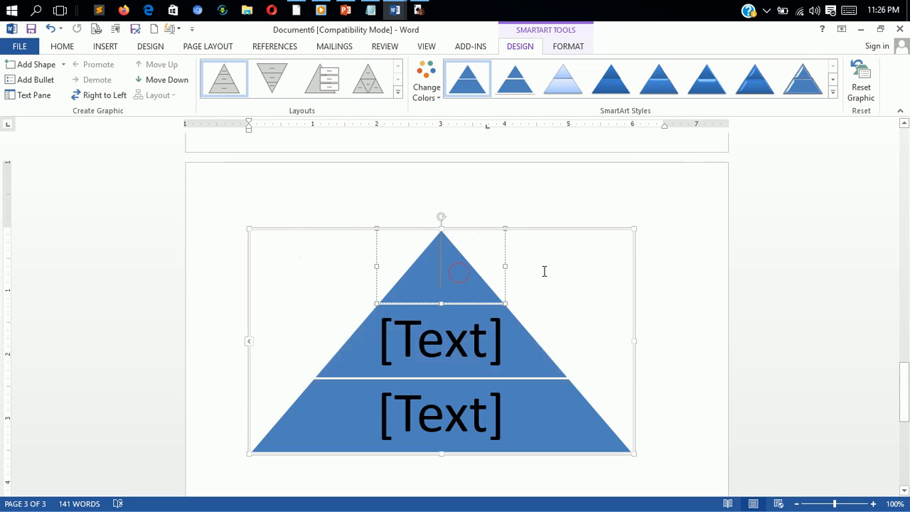
left_click(904, 490)
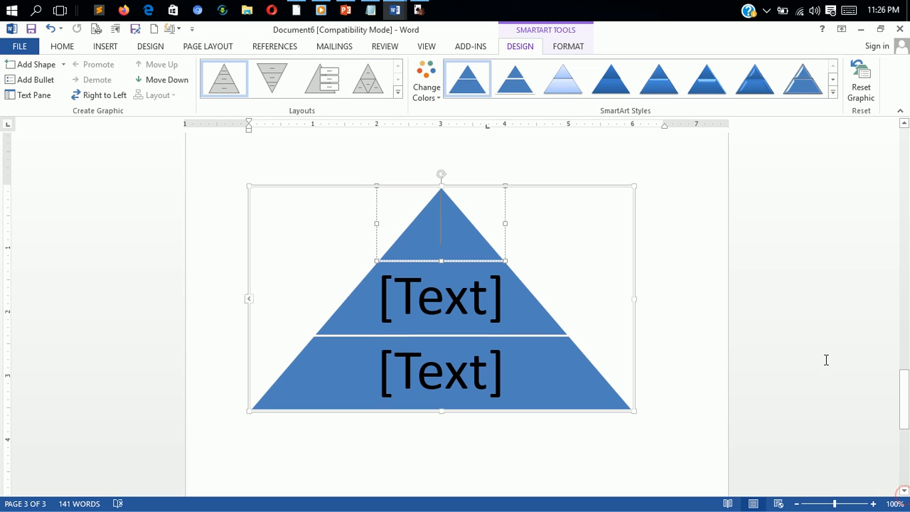
left_click(441, 99)
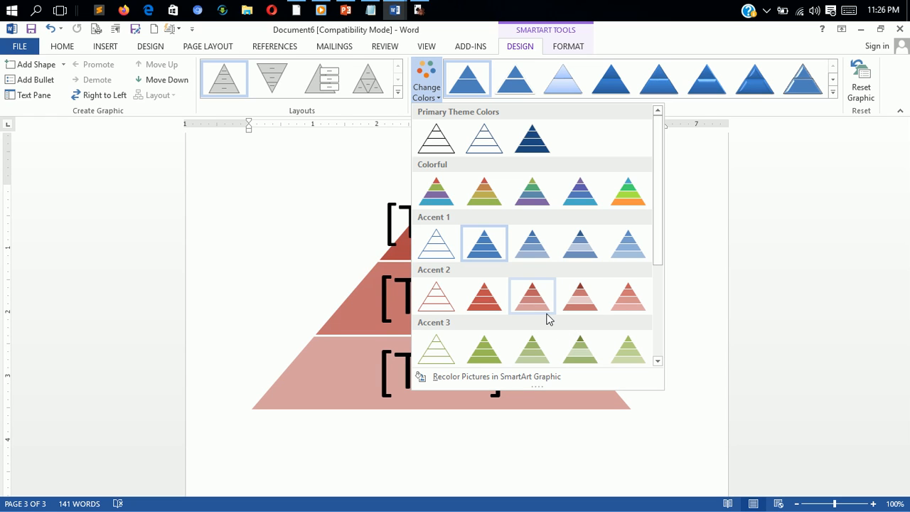
left_click_drag(655, 237, 656, 355)
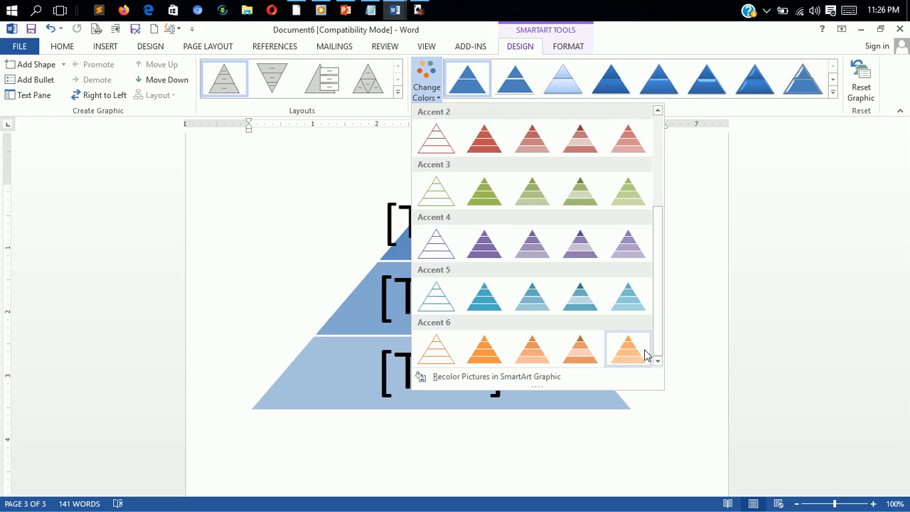
left_click(512, 378)
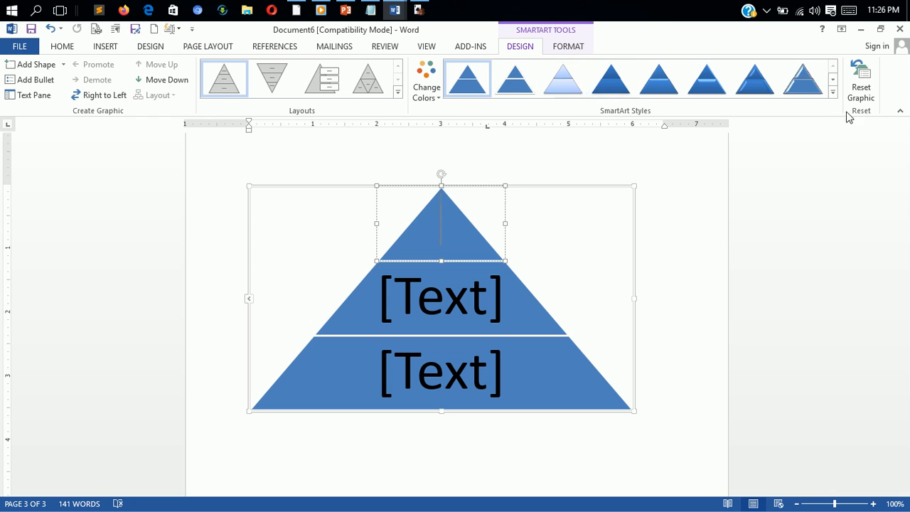
- Preview the SmartArt styles on the pyramid, including the 3-D Sunset Scene, without applying one, and reset the graphic
left_click(833, 92)
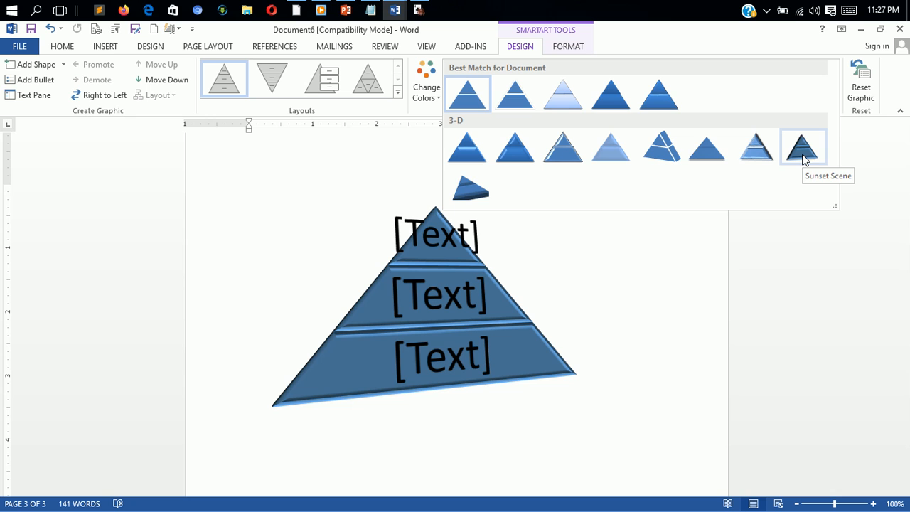
key("Escape")
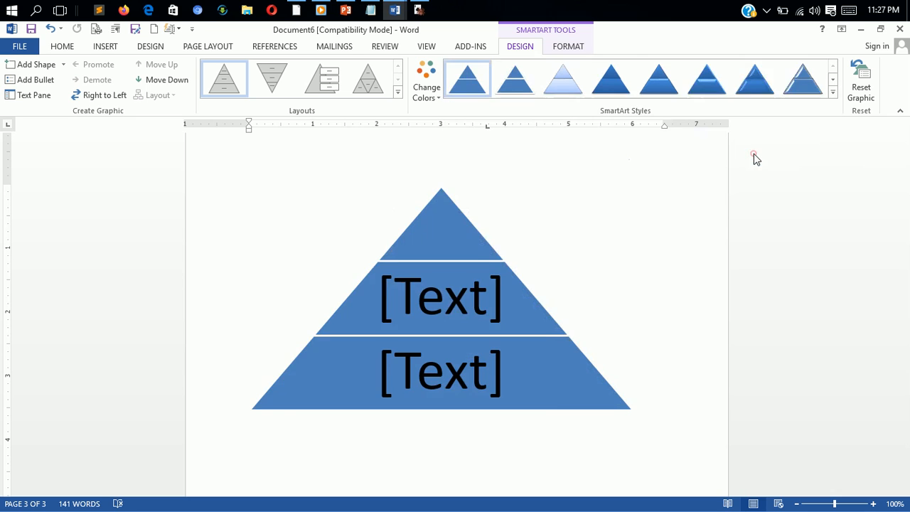
left_click(868, 98)
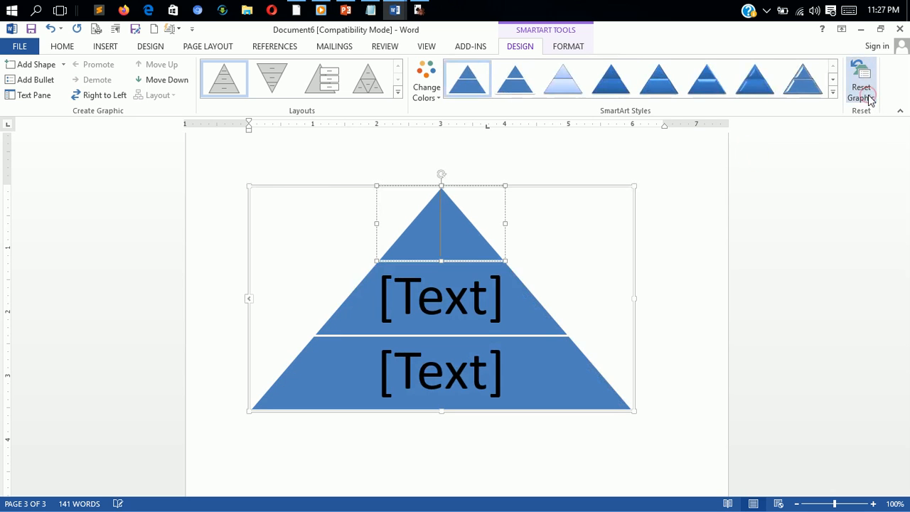
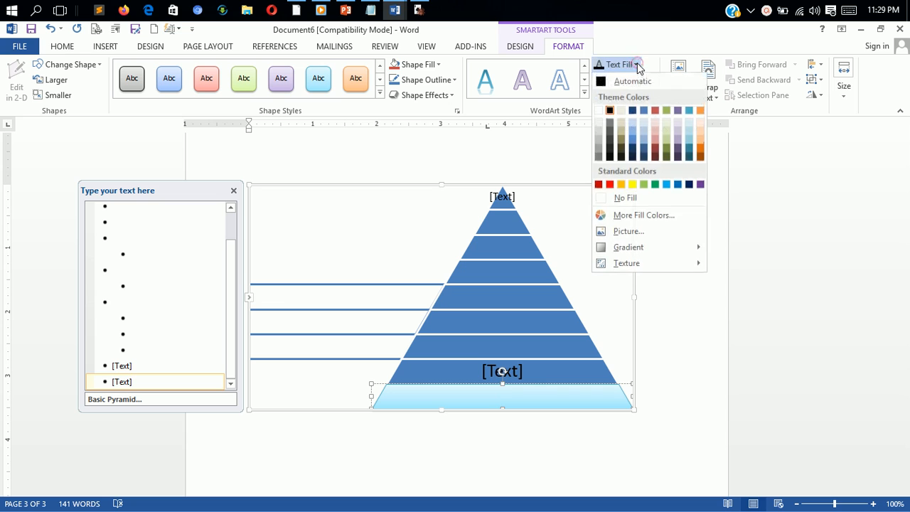
- Apply a theme text fill color and a blue text outline to the pyramid's bottom segment
left_click(616, 133)
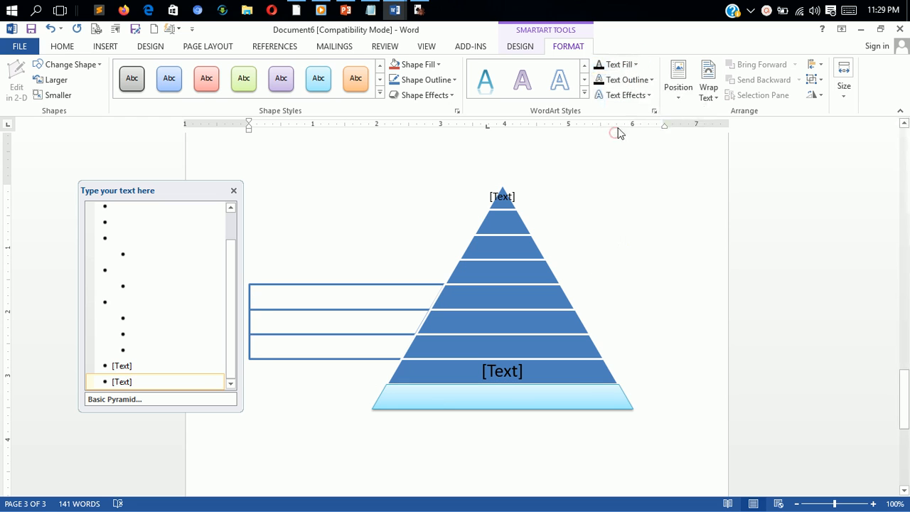
left_click(652, 80)
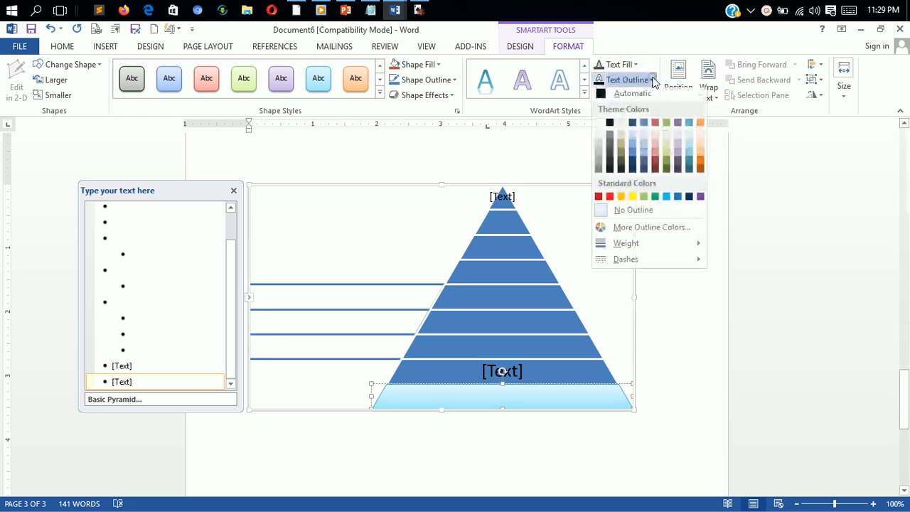
left_click(644, 131)
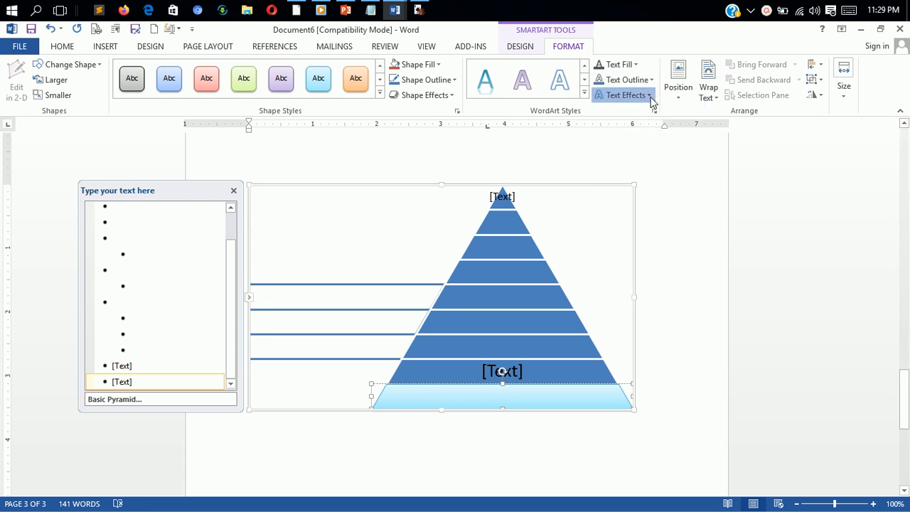
- Review the Shadow text effects and the height and width settings for the pyramid's bottom segment
left_click(647, 95)
mouse_move(649, 118)
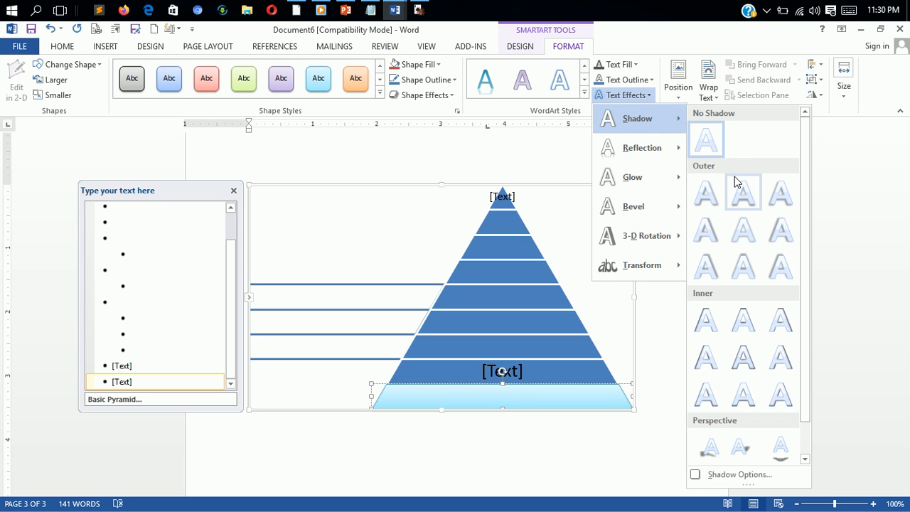
left_click(849, 99)
left_click(848, 100)
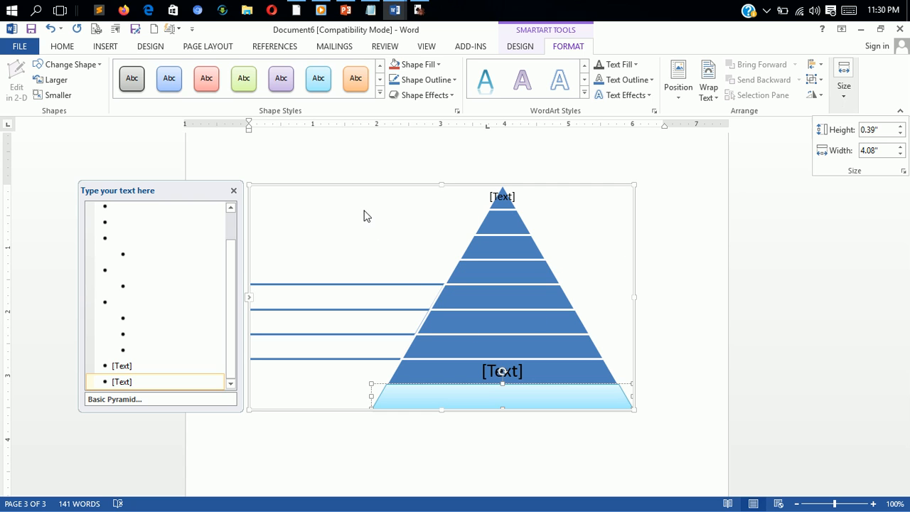
left_click(336, 220)
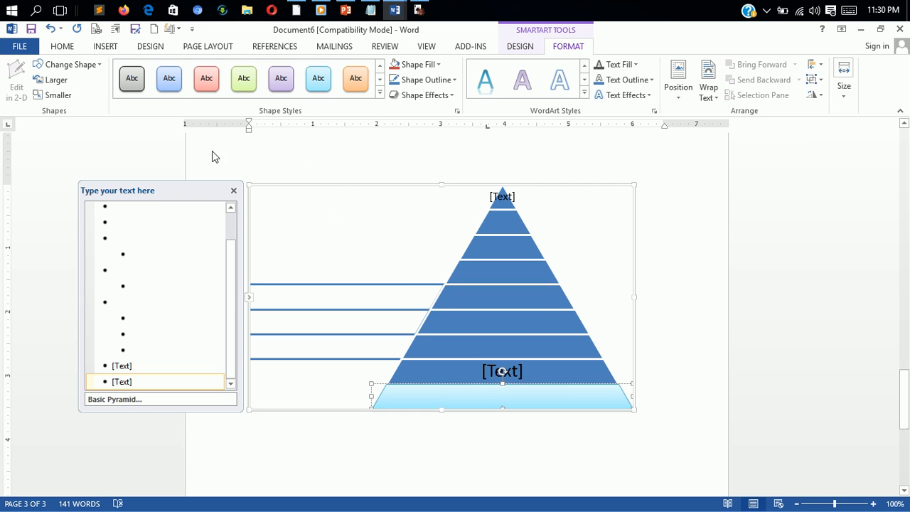
- Enlarge the pyramid's bottom segment by one step and shrink it by several steps
left_click(63, 87)
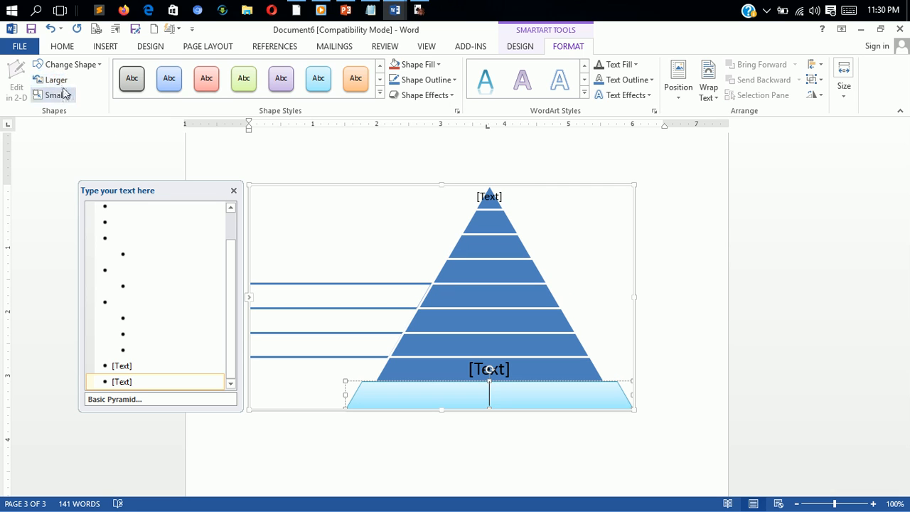
left_click(64, 98)
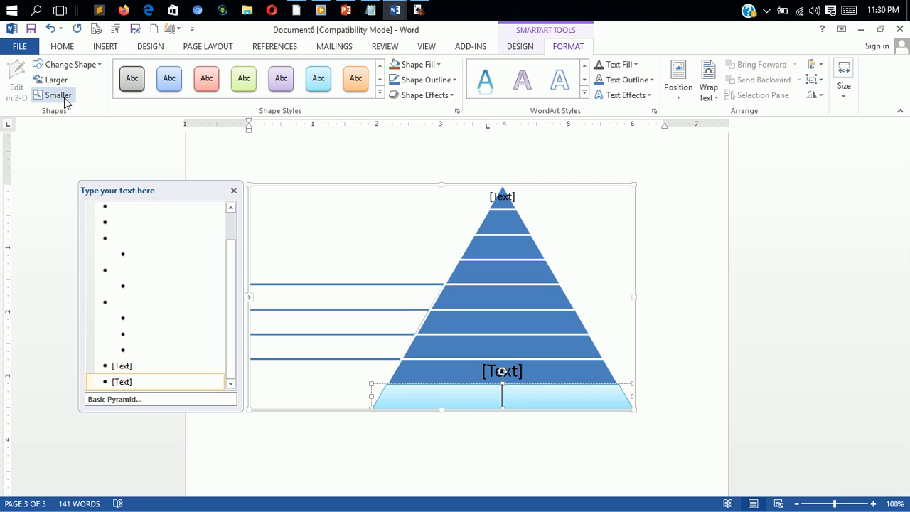
left_click(64, 100)
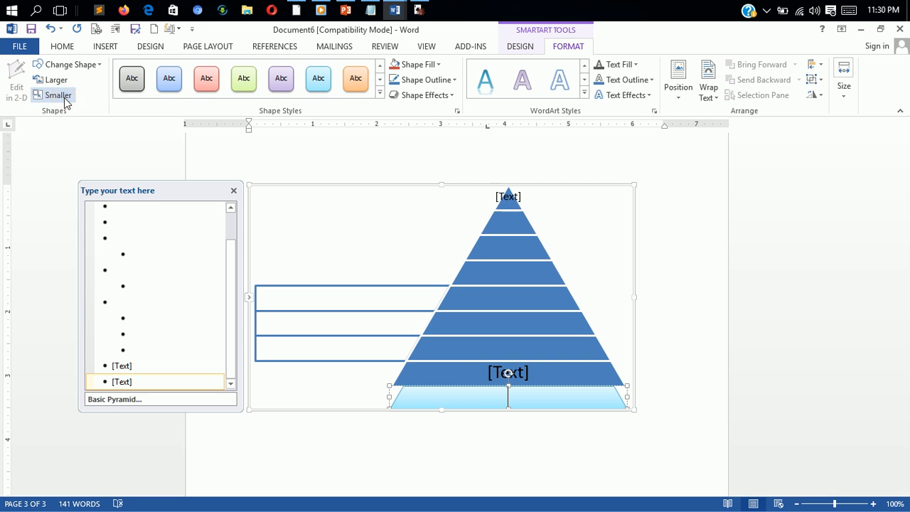
left_click(64, 99)
left_click(64, 100)
left_click(64, 99)
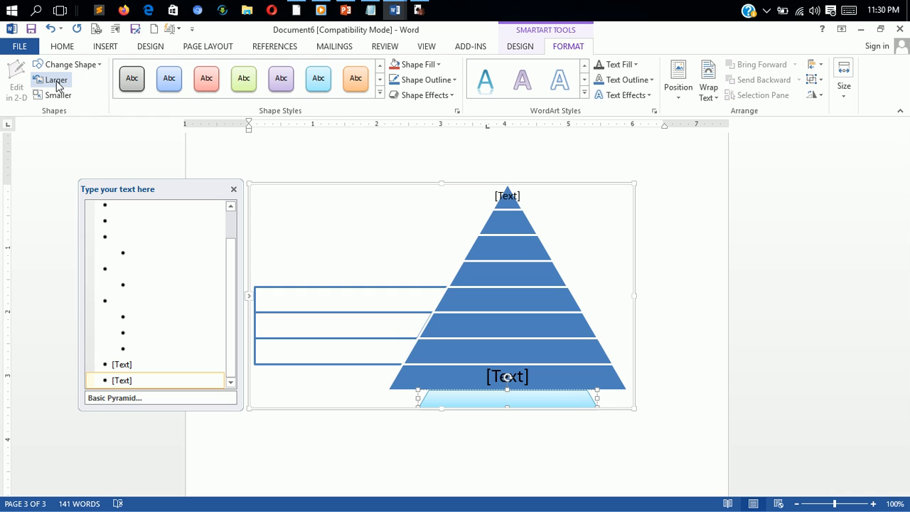
- Enlarge the pyramid's bottom segment by several steps and change its shape to a rectangle with rounded top corners
left_click(57, 84)
left_click(57, 84)
left_click(57, 84)
left_click(57, 84)
left_click(57, 84)
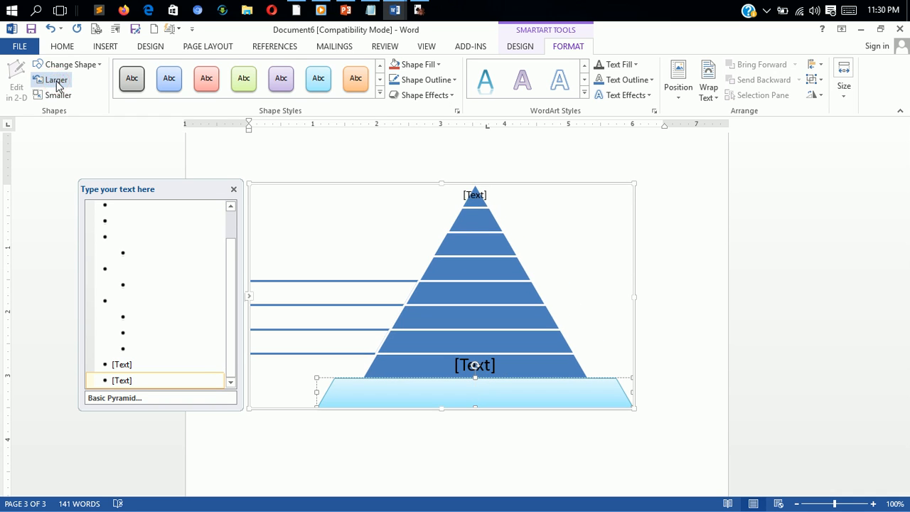
left_click(99, 65)
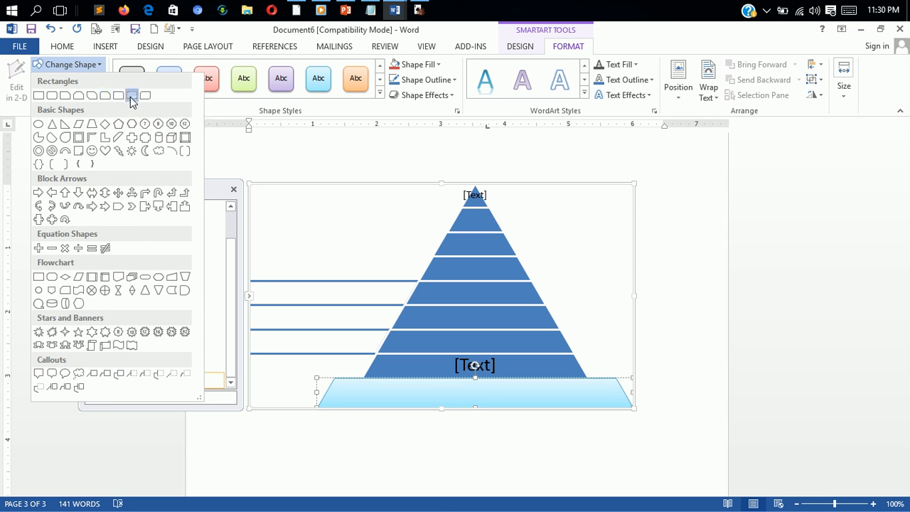
left_click(131, 97)
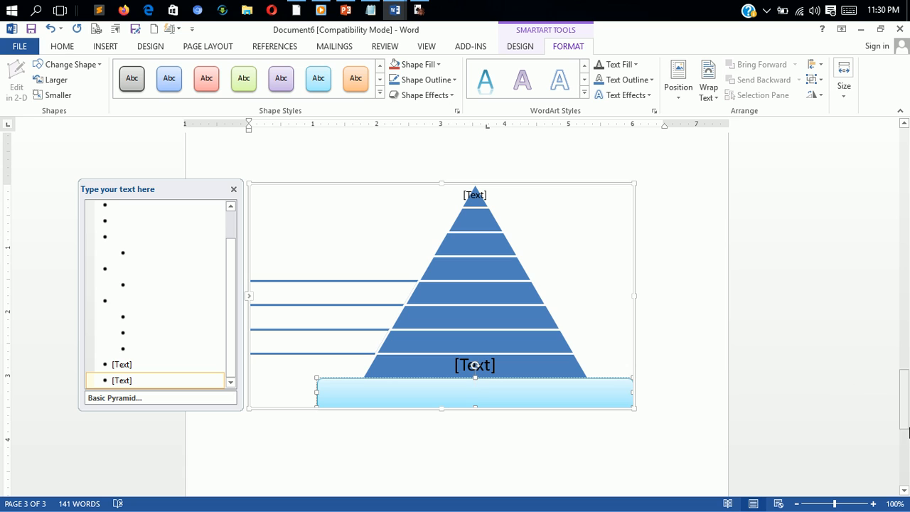
- Close the SmartArt text pane and insert a Continuous Picture List graphic from the Picture category on page 3
left_click_drag(904, 406, 904, 456)
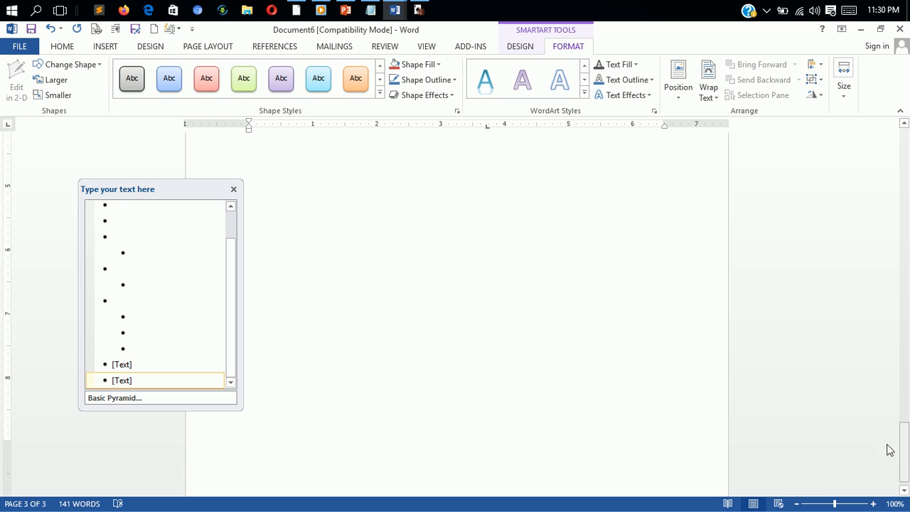
left_click(234, 189)
left_click(333, 224)
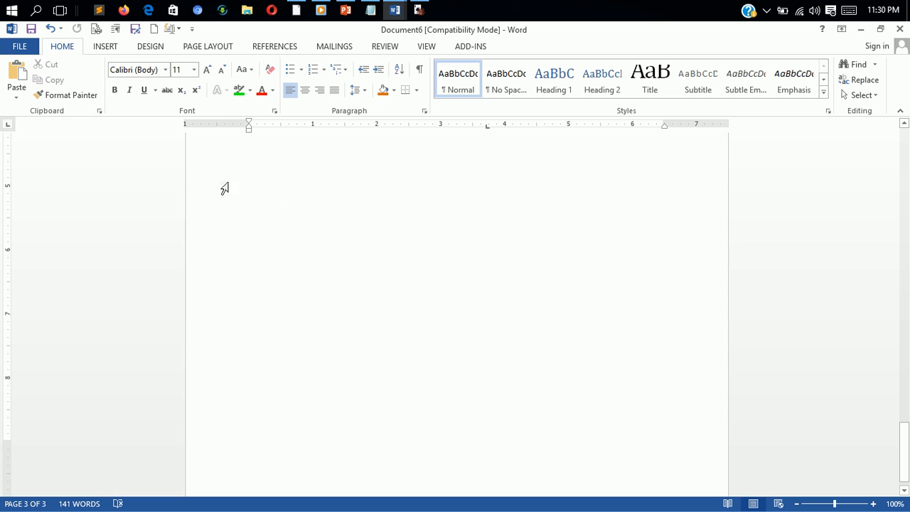
left_click(111, 47)
left_click(222, 94)
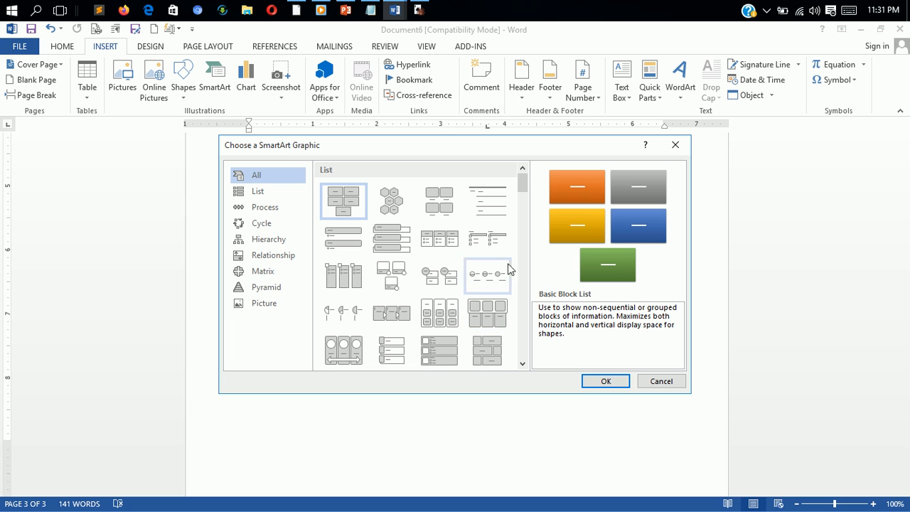
left_click_drag(521, 182, 538, 277)
left_click(268, 301)
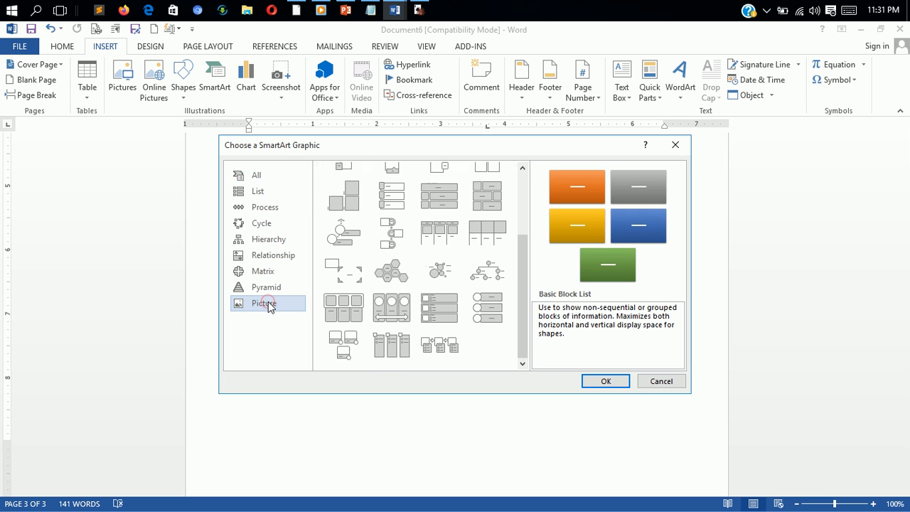
left_click(394, 313)
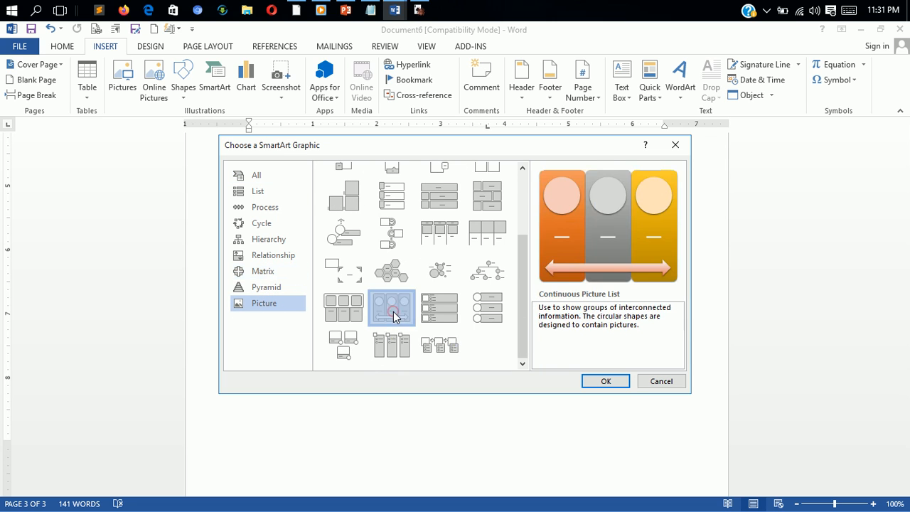
double_click(393, 313)
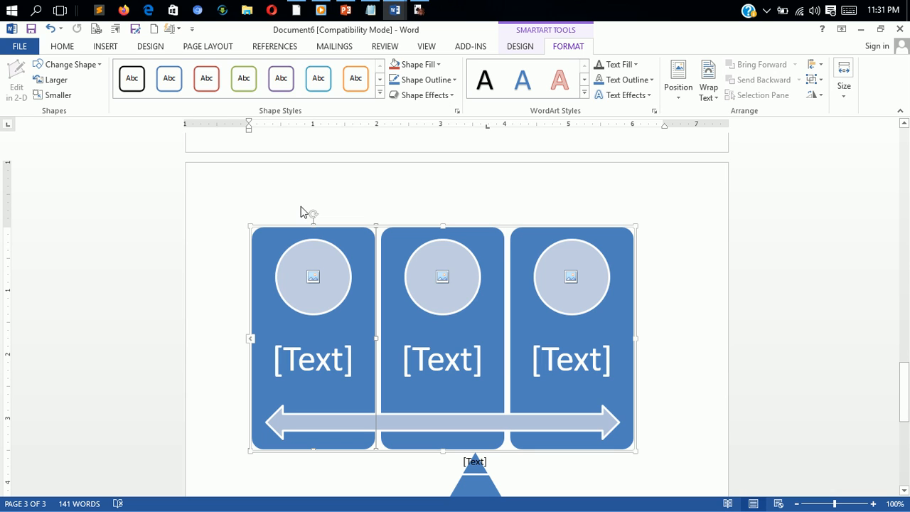
- Delete the Continuous Picture List and the pyramid graphic from page 3
left_click(104, 47)
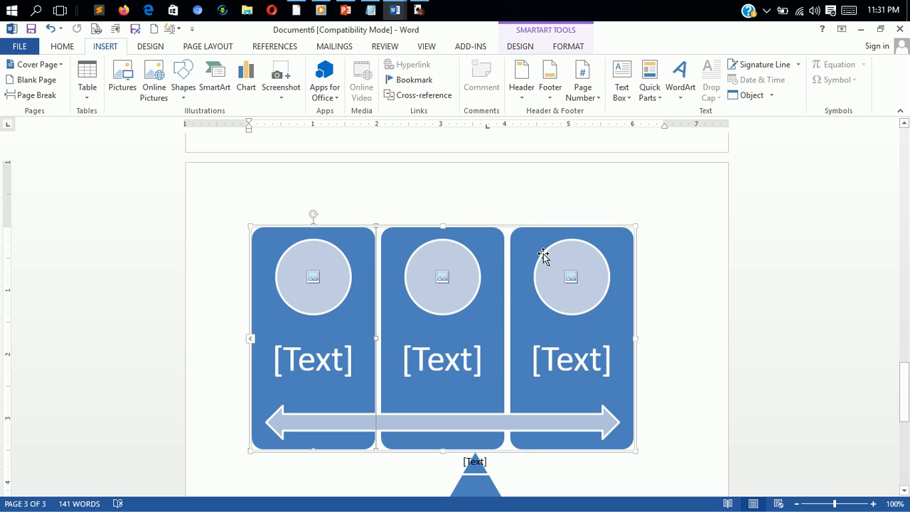
left_click(527, 226)
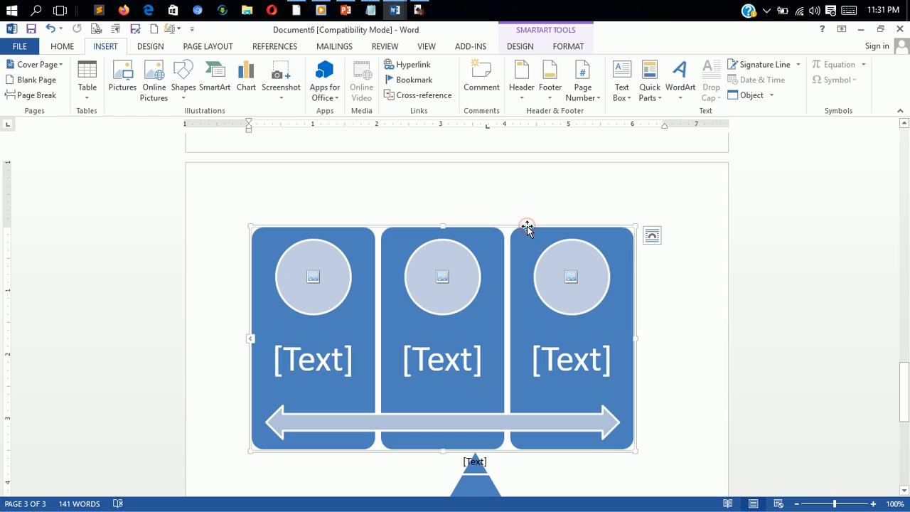
key("Delete")
left_click(473, 209)
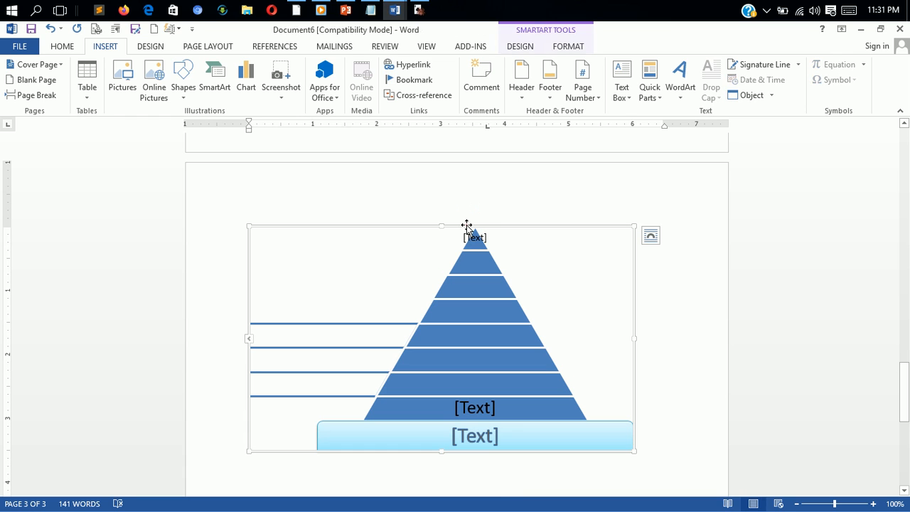
key("Delete")
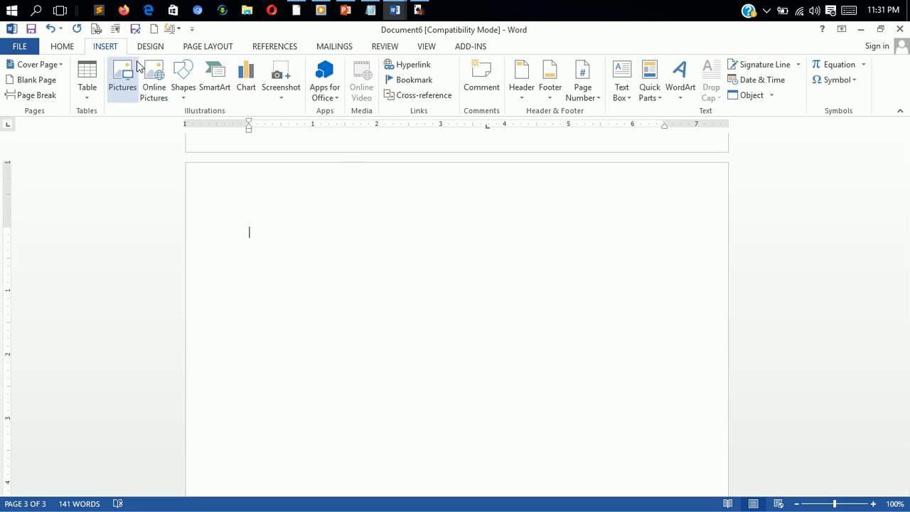
- Start inserting a chart and look through the column chart subtypes, from Stacked Column to 3-D Column
left_click(246, 78)
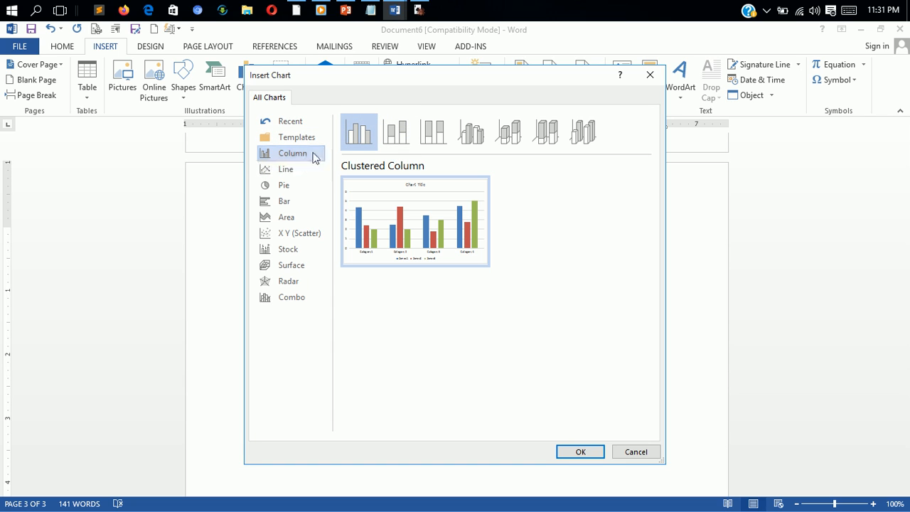
left_click(409, 135)
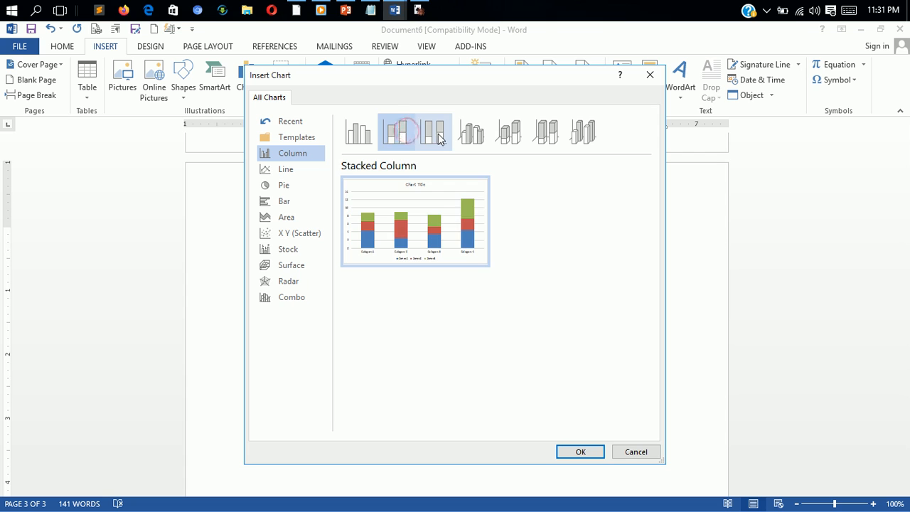
left_click(433, 134)
left_click(479, 144)
left_click(511, 141)
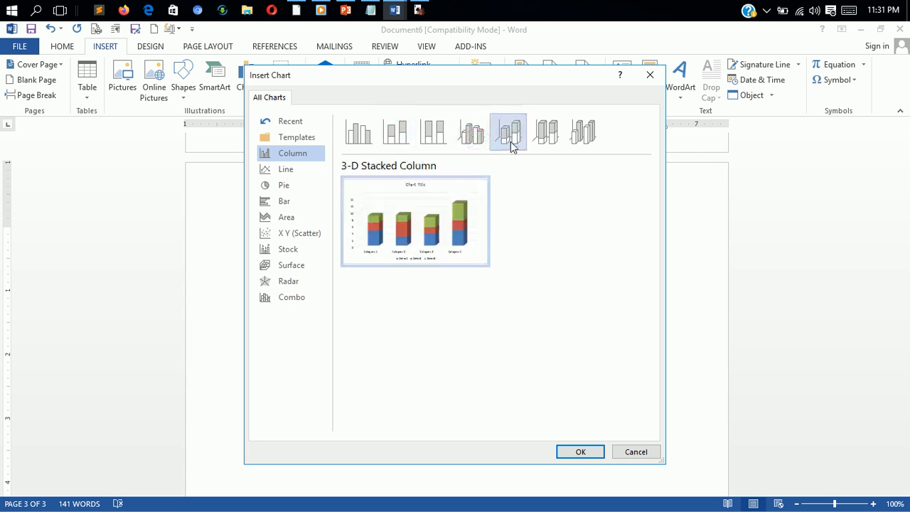
left_click(547, 142)
left_click(587, 145)
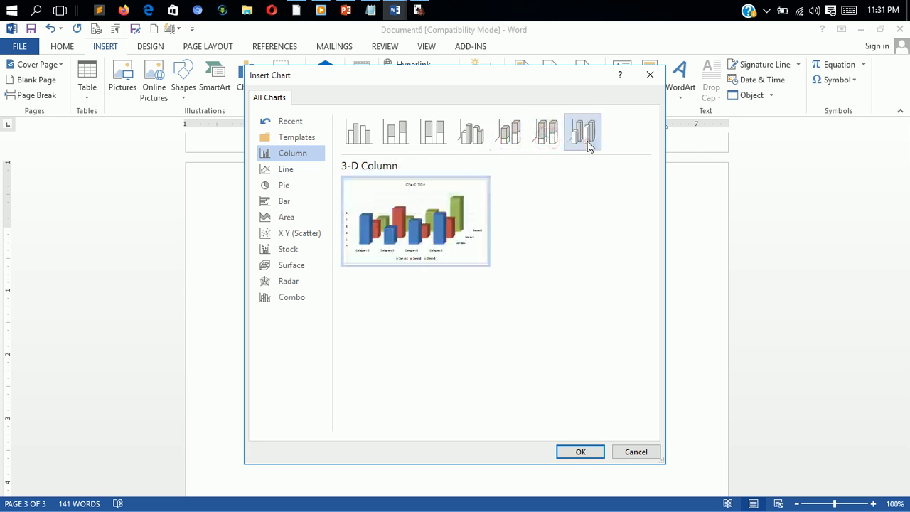
- Look through the Line, Pie, Bar, Area, X Y (Scatter), Stock, Surface and Radar chart categories
left_click(284, 173)
left_click(291, 188)
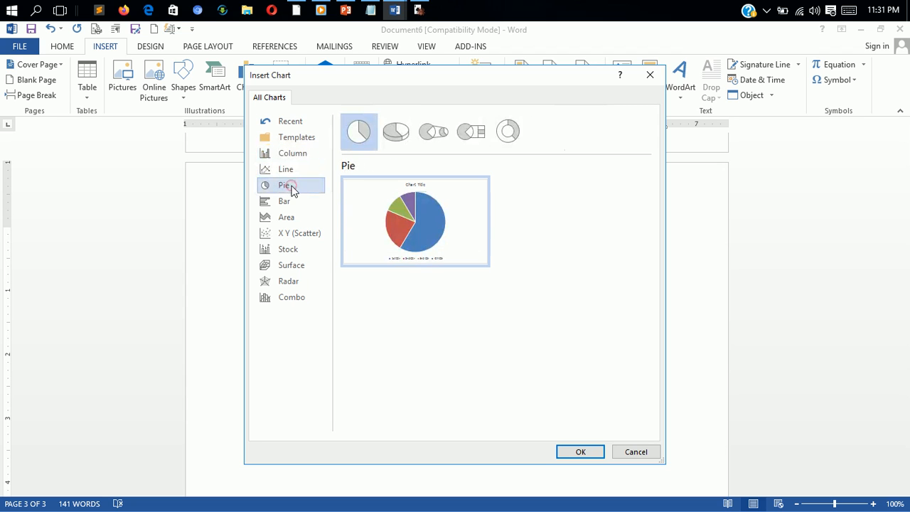
left_click(287, 204)
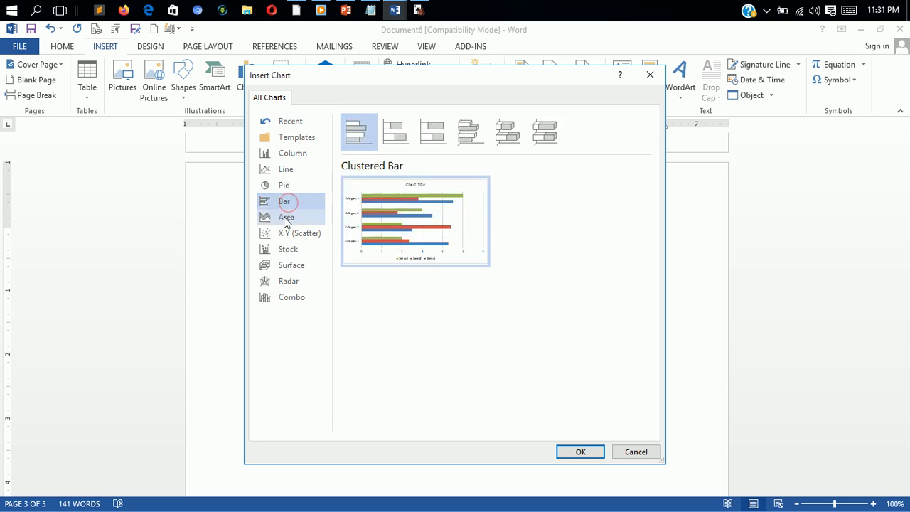
left_click(285, 218)
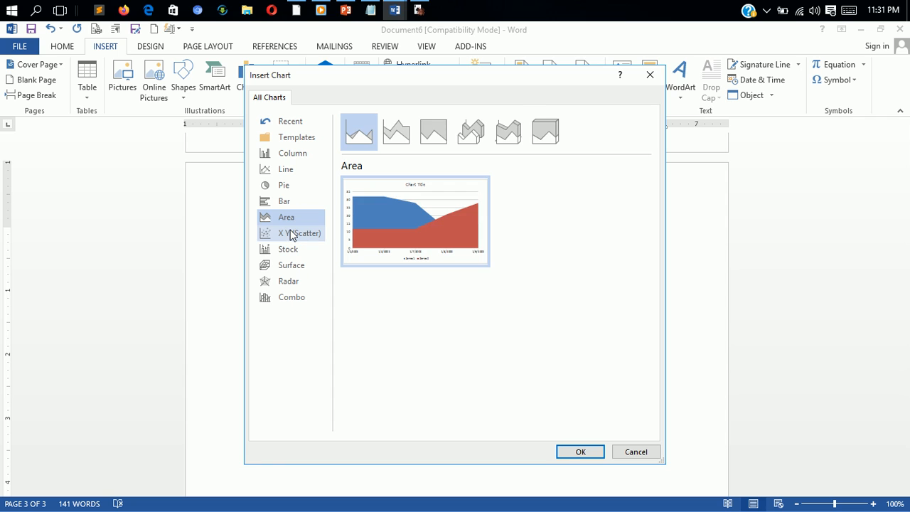
left_click(291, 235)
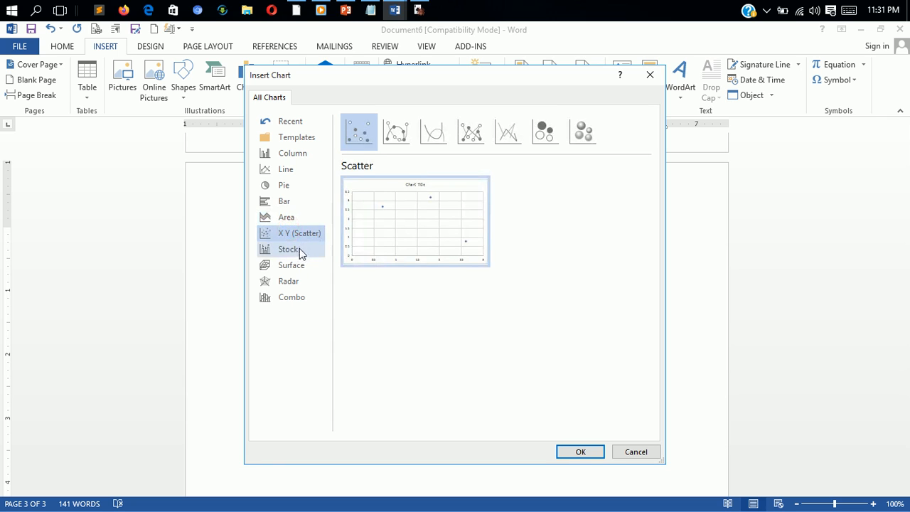
left_click(300, 248)
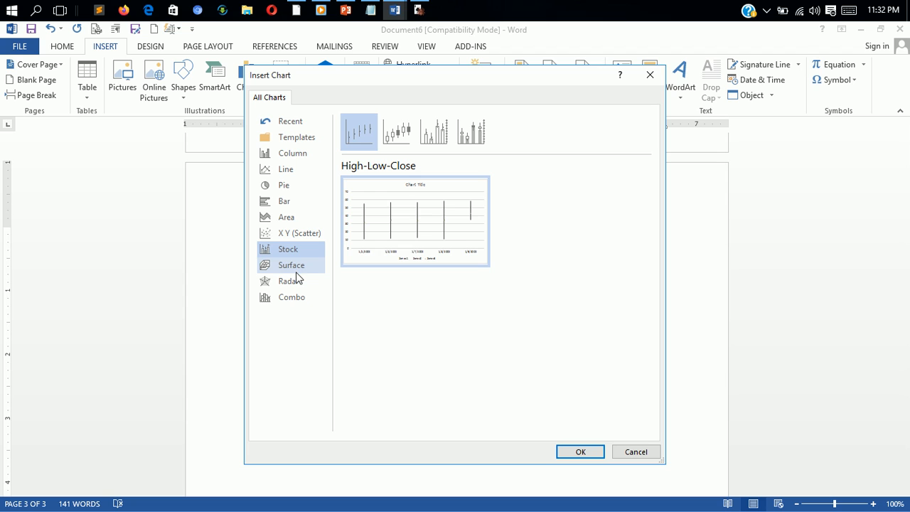
left_click(296, 269)
left_click(290, 283)
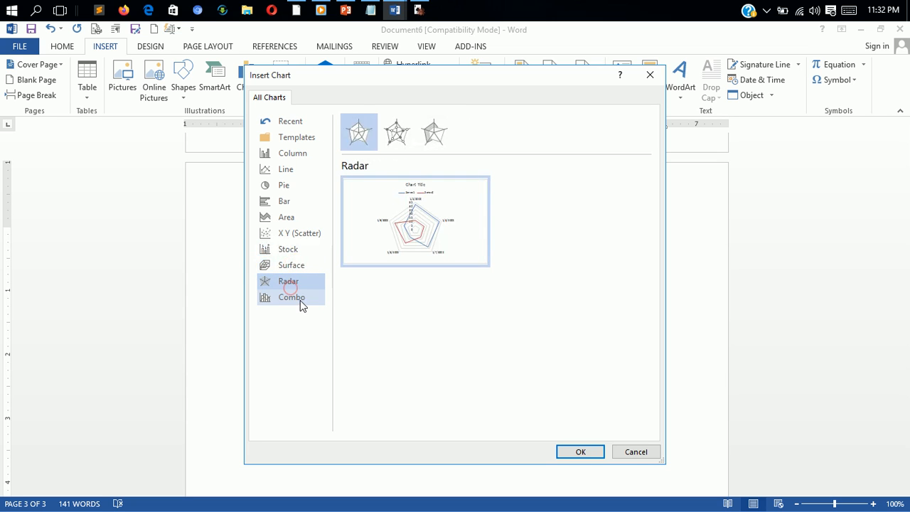
- Insert a Clustered Column - Line combo chart, choosing Clustered Column for both Series1 and Series2
left_click(303, 302)
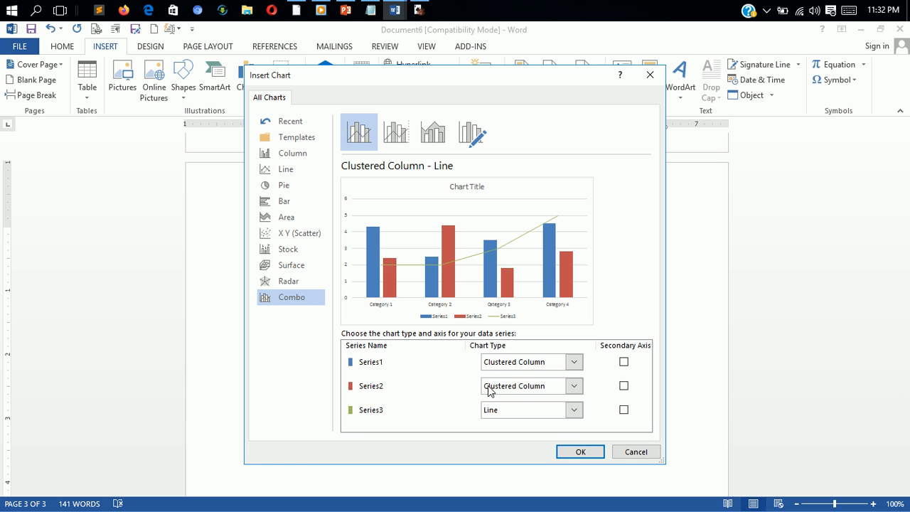
left_click(574, 362)
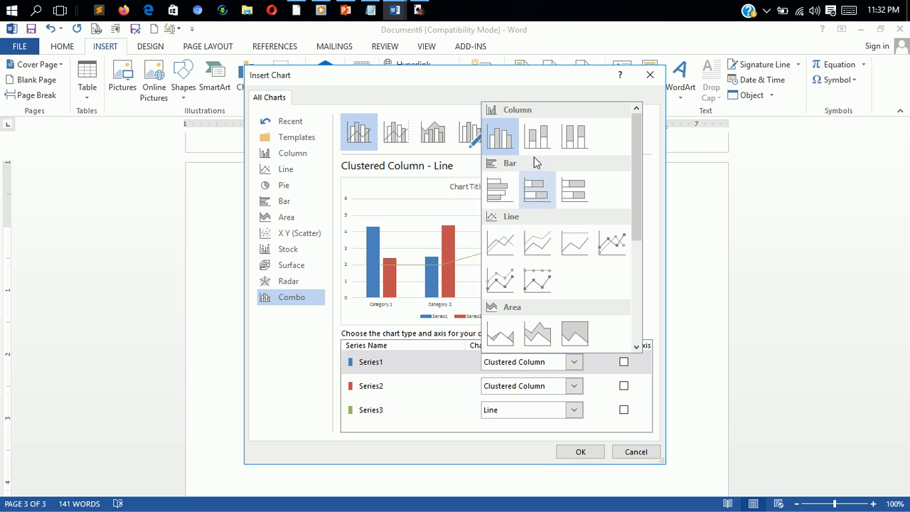
left_click(504, 149)
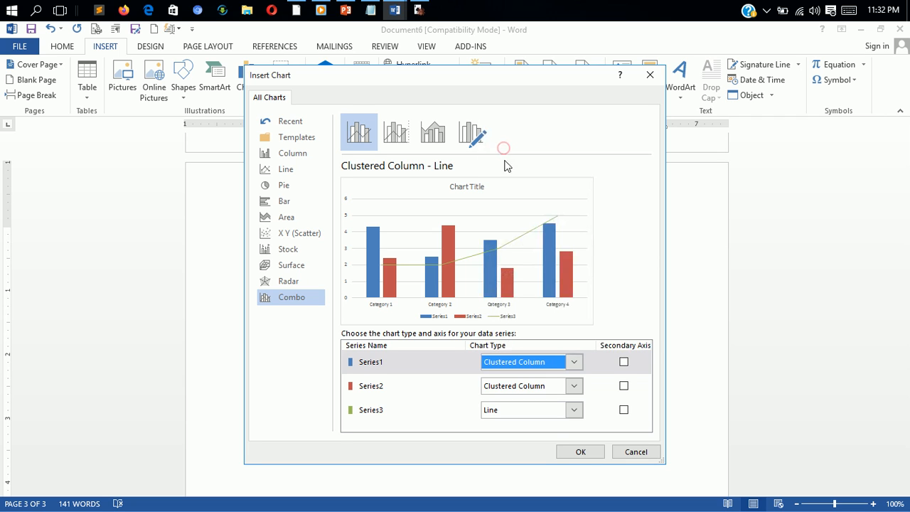
left_click(573, 386)
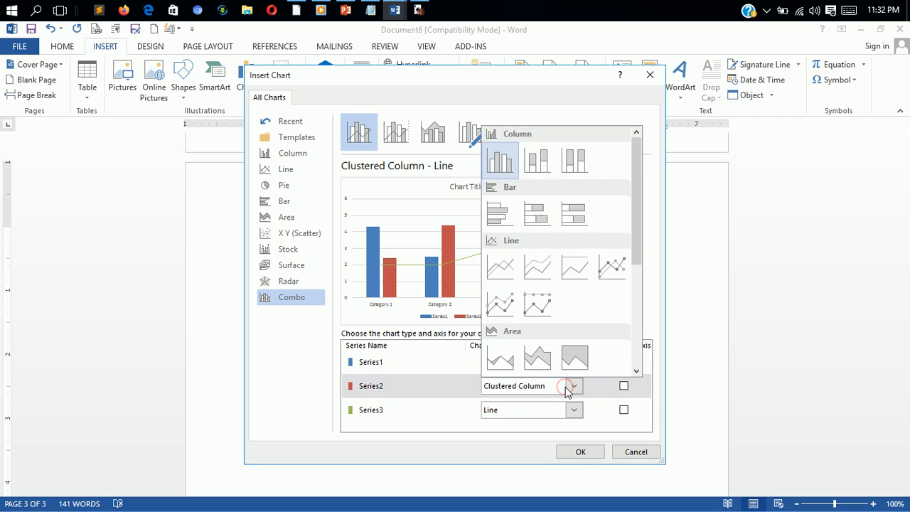
left_click(495, 165)
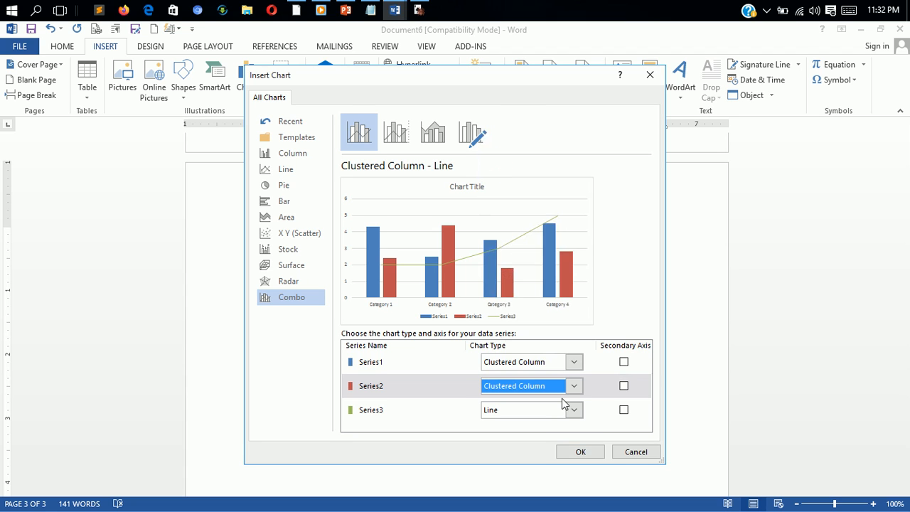
left_click(580, 452)
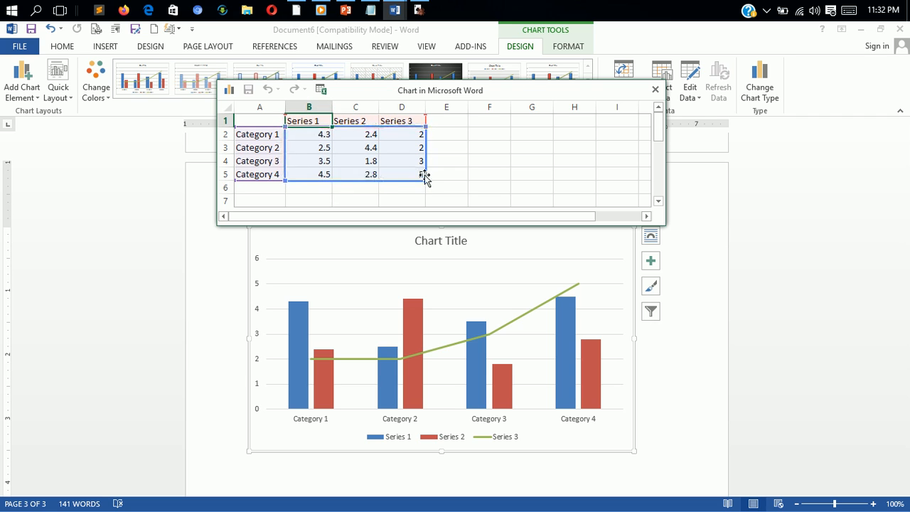
- Move the chart's data sheet lower on the page and try chart Styles 5 and 4 before applying Style 2
left_click_drag(580, 97, 567, 199)
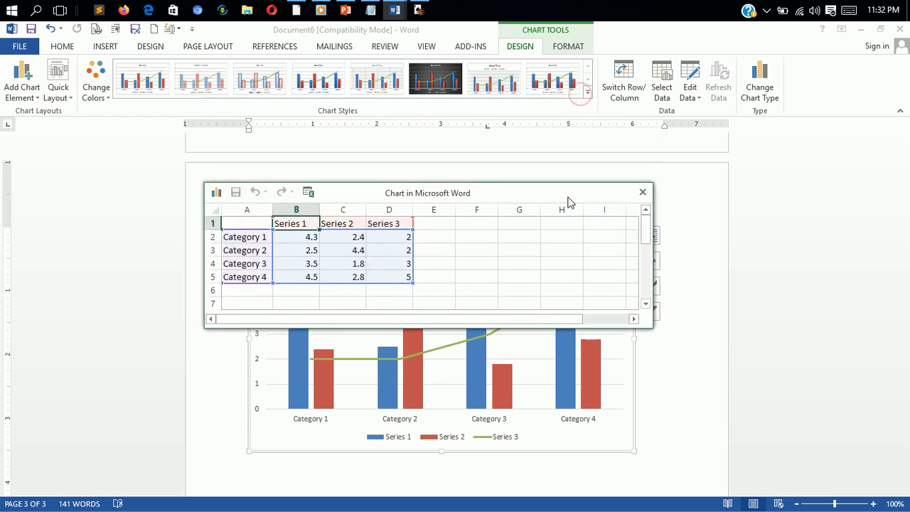
left_click(586, 95)
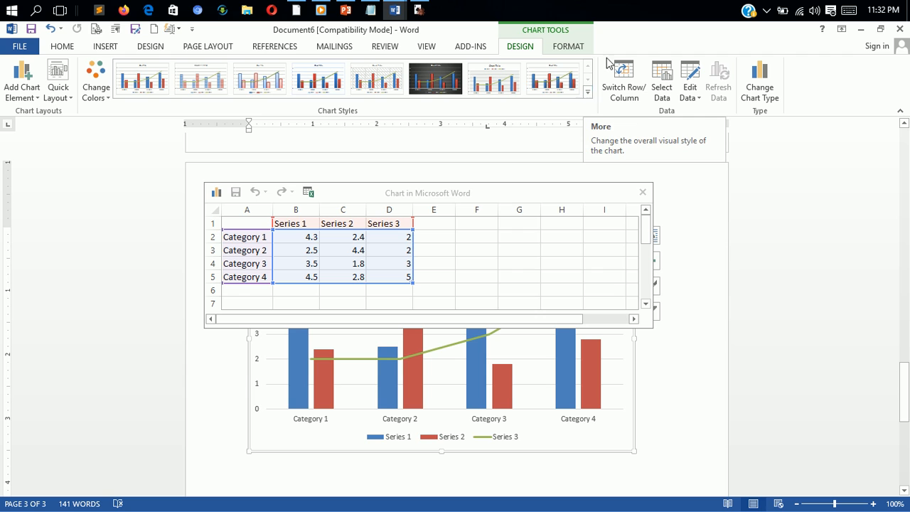
left_click(588, 94)
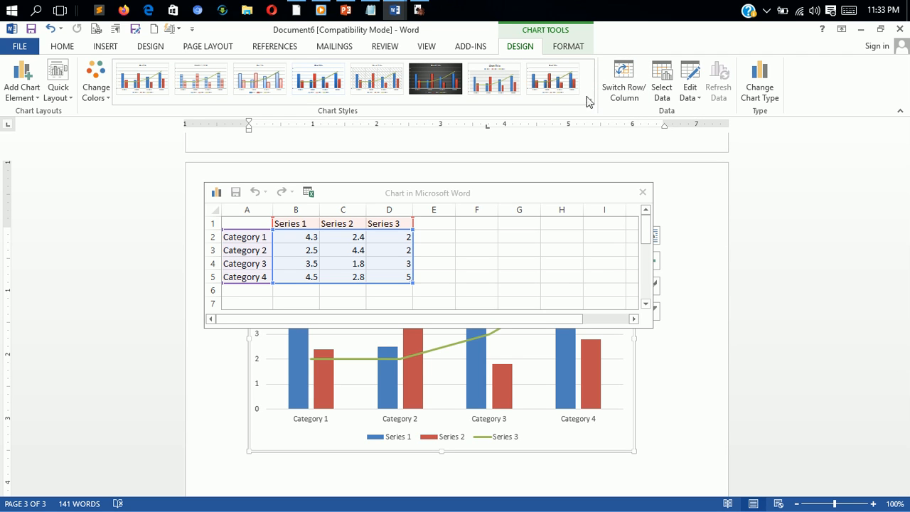
left_click(359, 84)
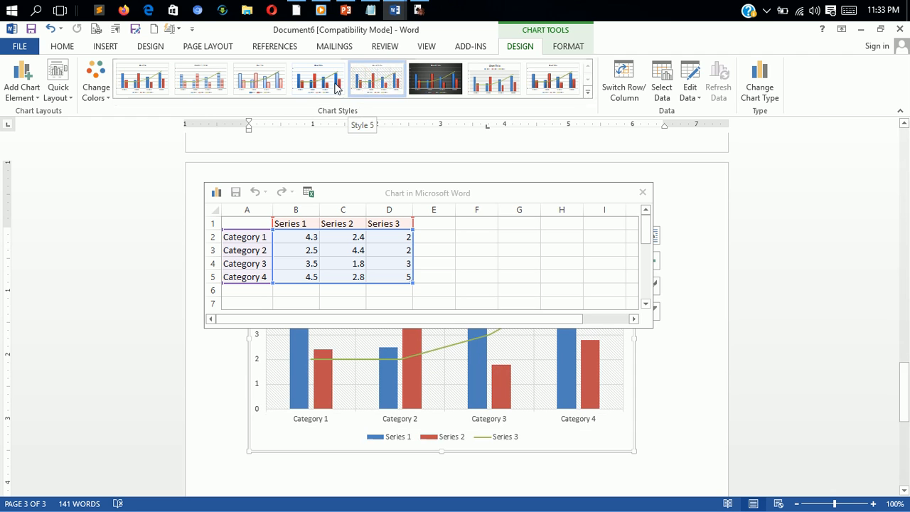
left_click(325, 85)
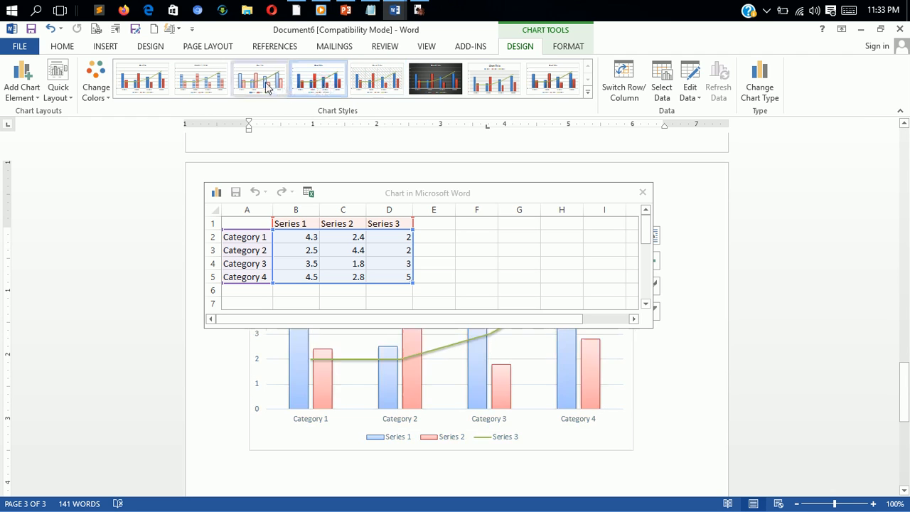
left_click(206, 91)
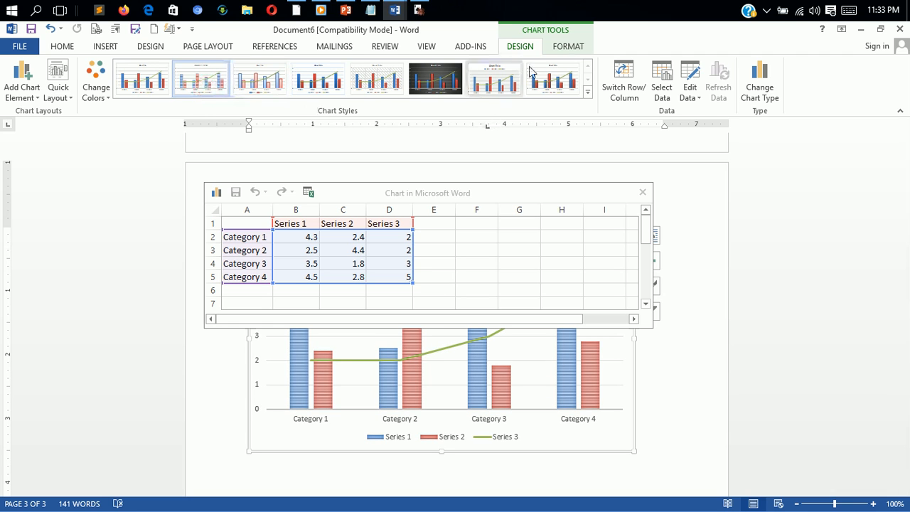
- Select the chart's legend, plot area, vertical axis major gridlines and Series 2 in turn to examine the formattable elements
left_click(569, 47)
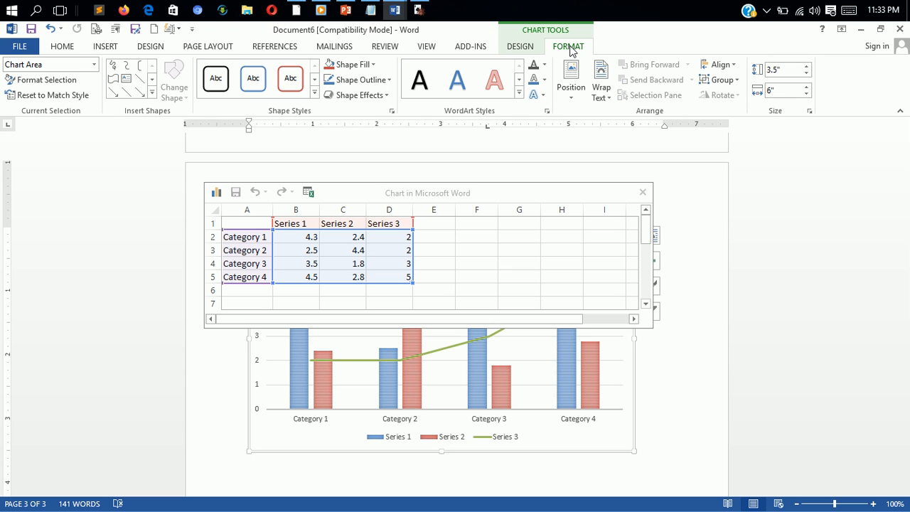
left_click(95, 65)
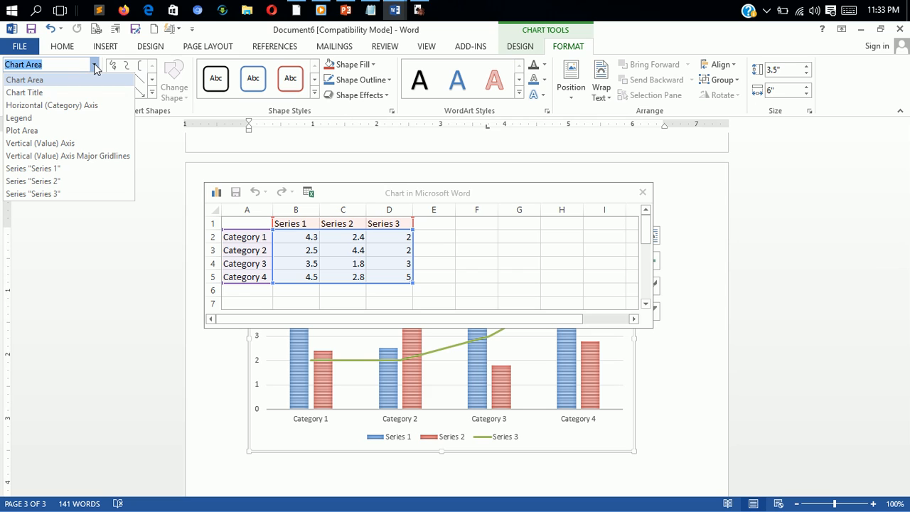
left_click(45, 118)
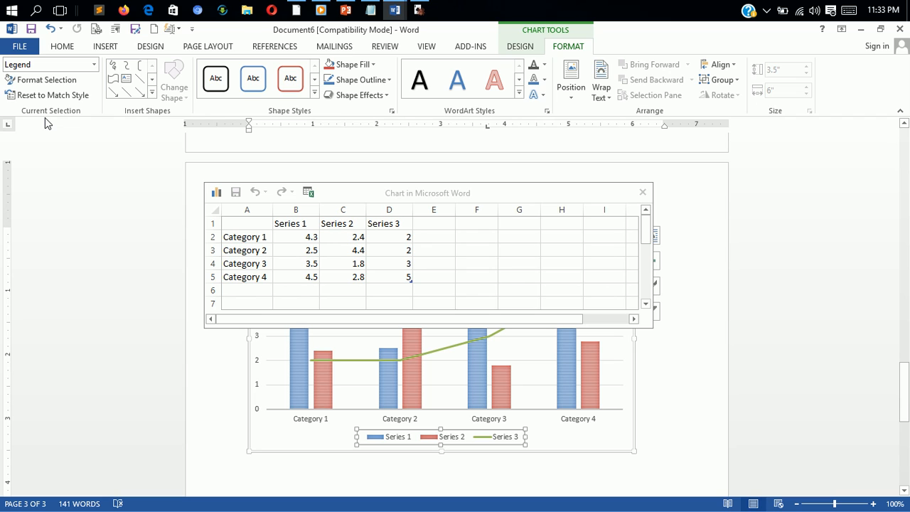
left_click(94, 64)
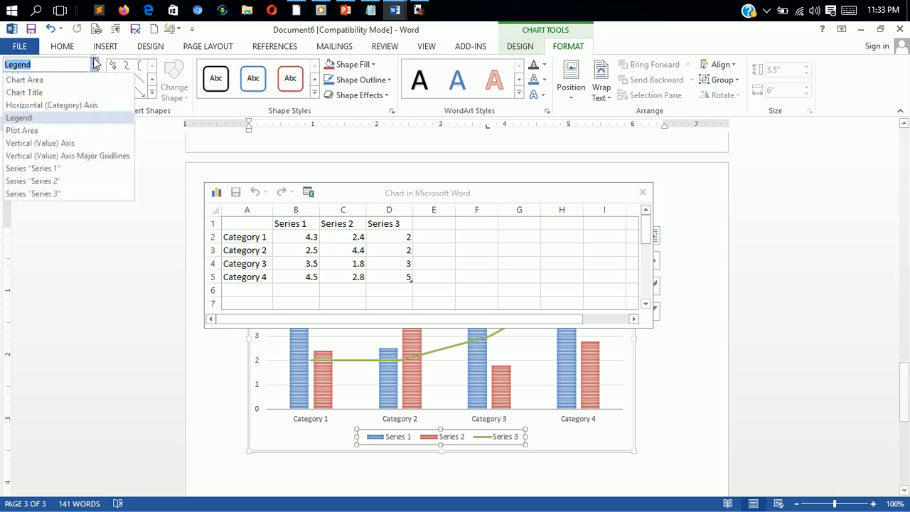
left_click(56, 132)
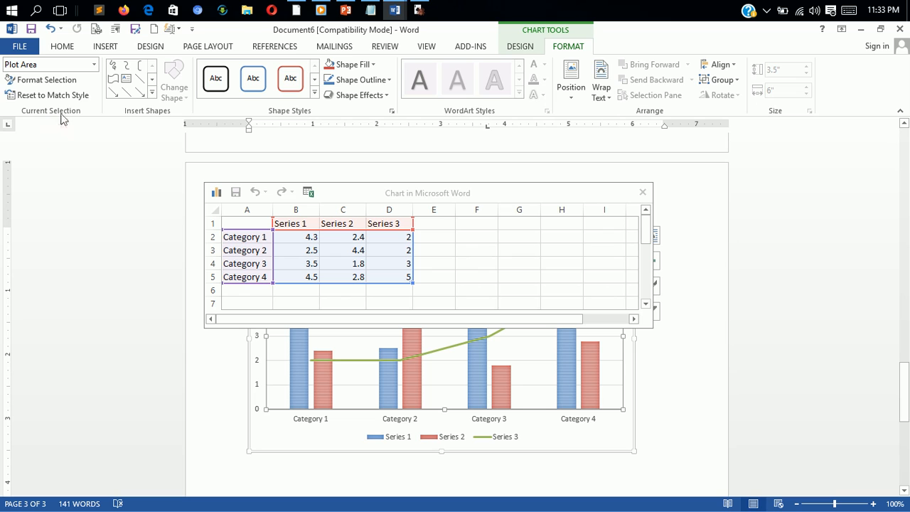
left_click(95, 65)
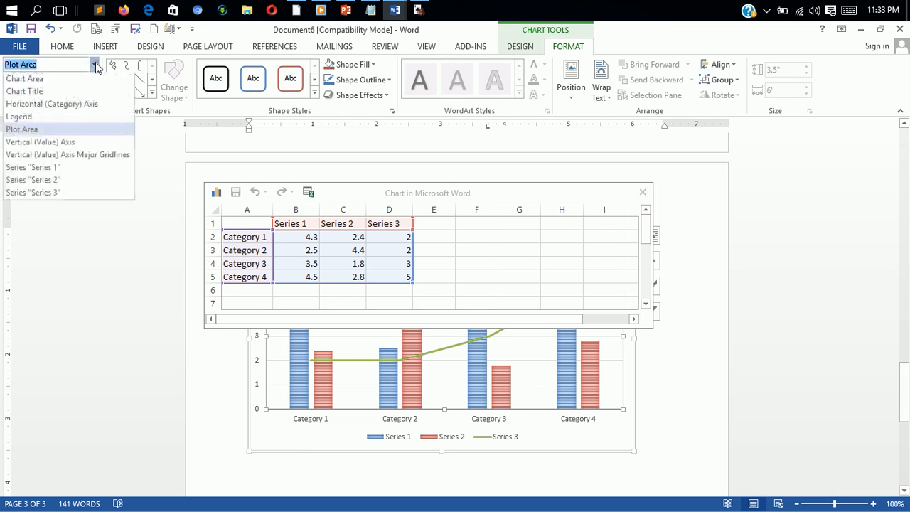
left_click(56, 156)
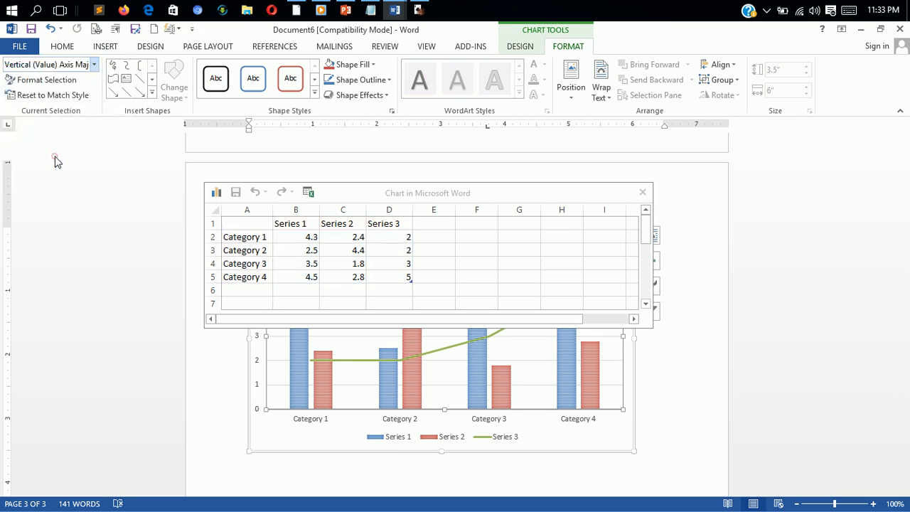
left_click(95, 64)
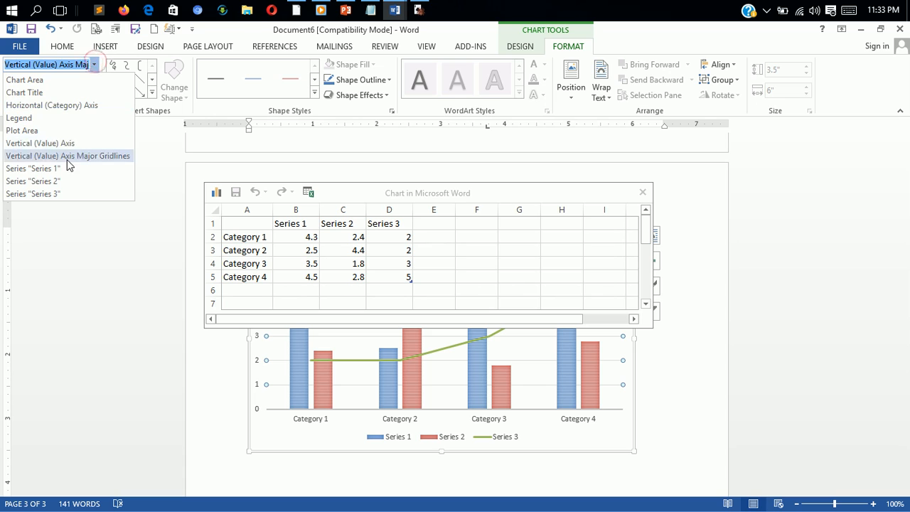
left_click(48, 183)
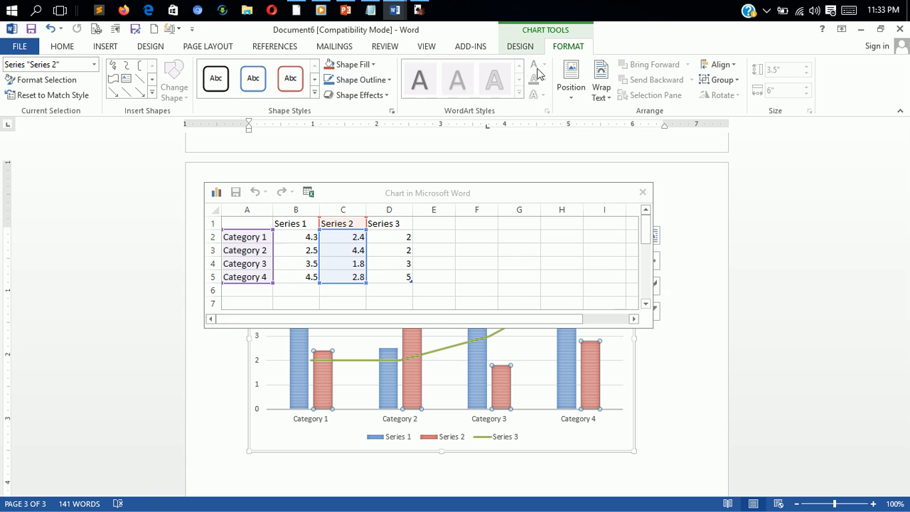
- Try the quick layout with a data table, and replace it with the one showing a vertical axis title and data labels on the last category
left_click(526, 46)
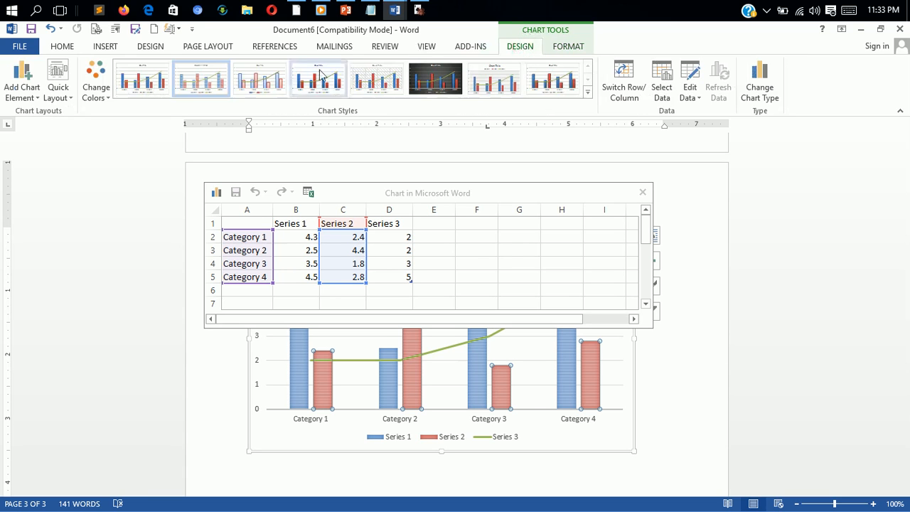
left_click(108, 96)
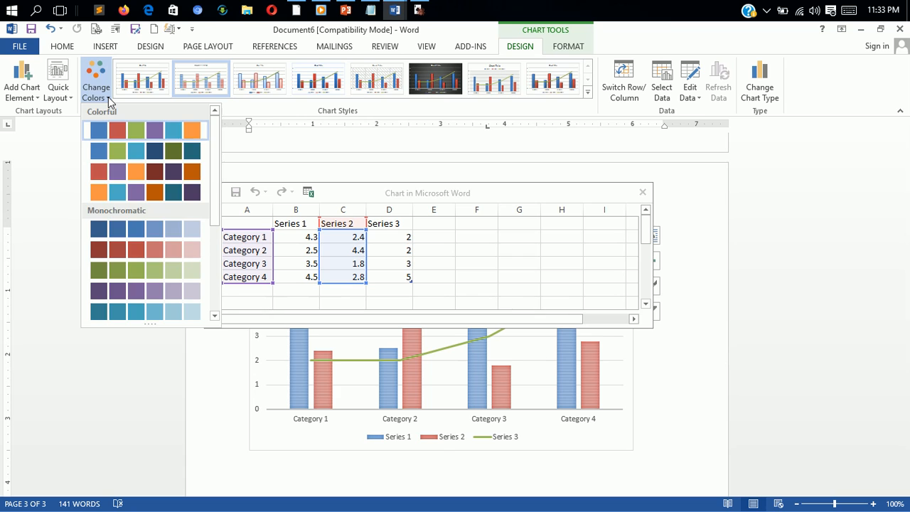
left_click(108, 97)
left_click(71, 98)
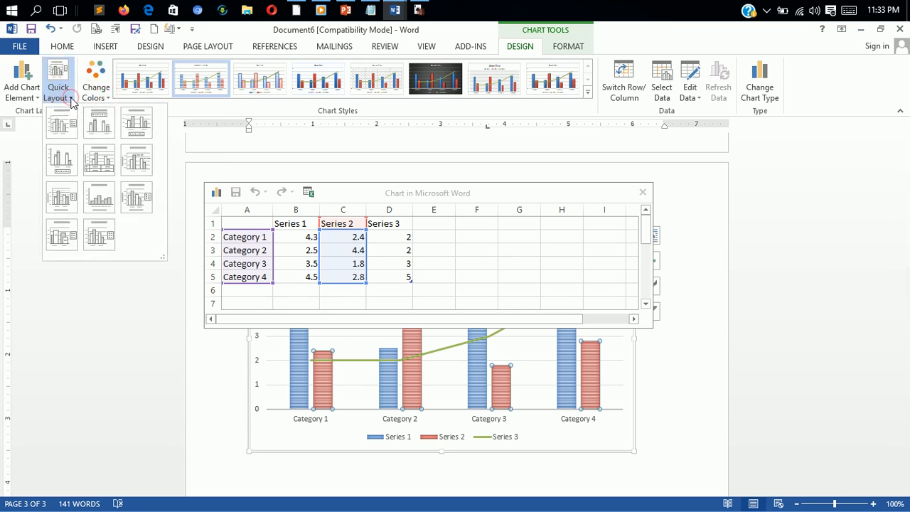
left_click(108, 164)
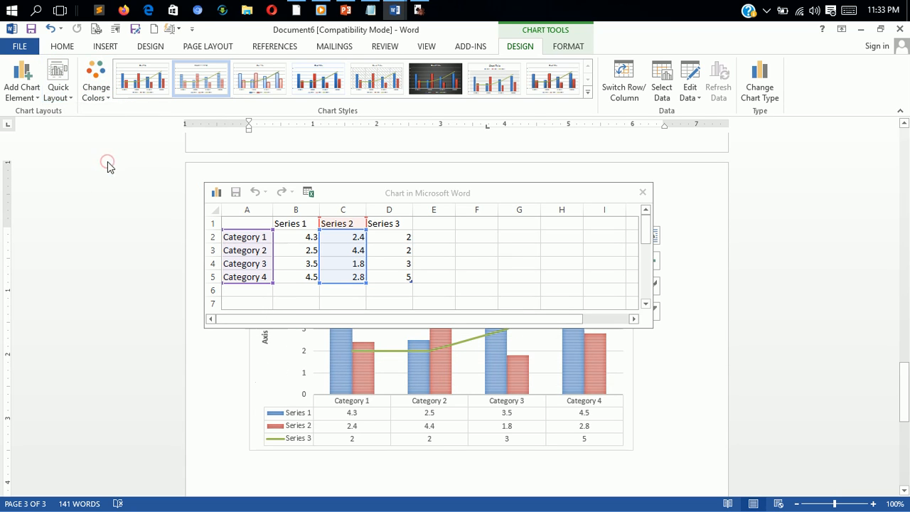
left_click(71, 98)
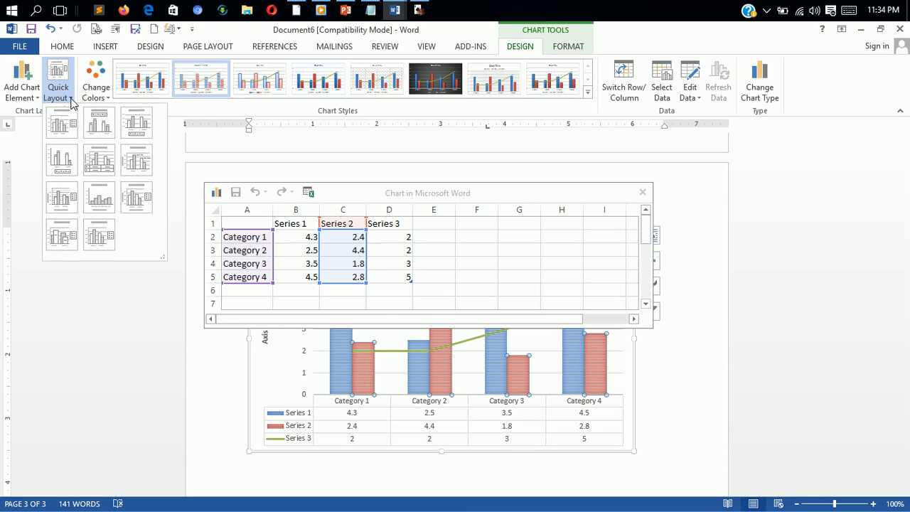
left_click(142, 171)
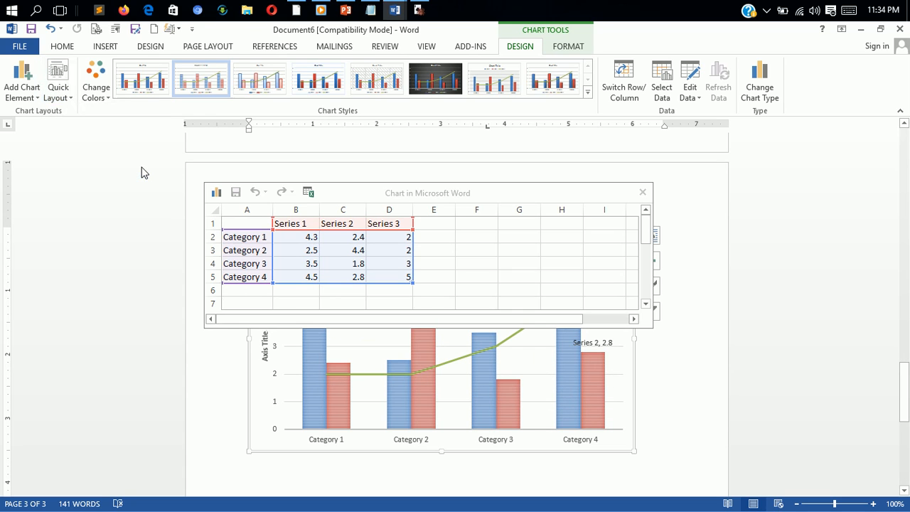
- Look through the chart elements that can be added, including the error bar and gridline options
left_click(23, 87)
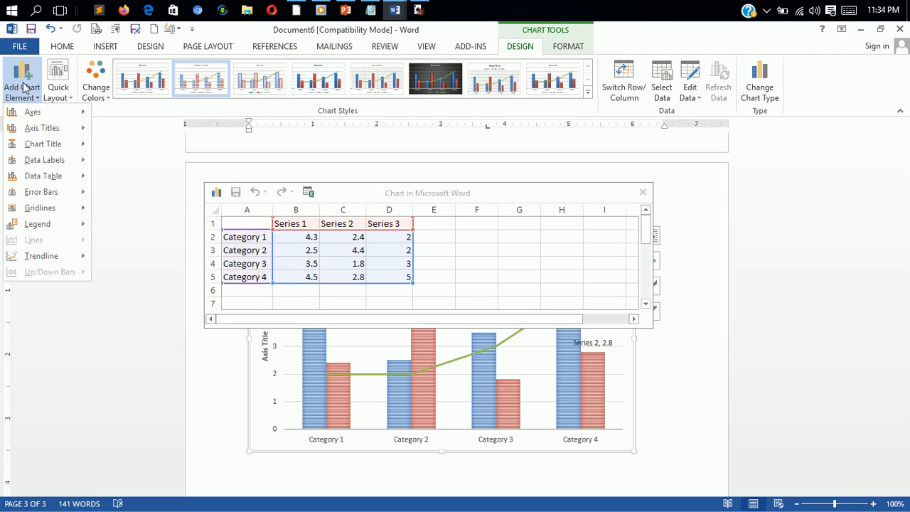
mouse_move(38, 120)
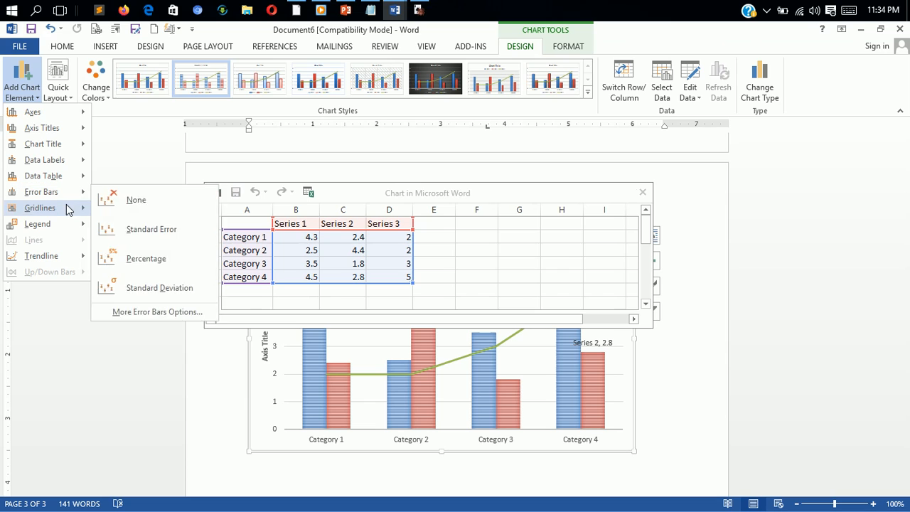
mouse_move(68, 209)
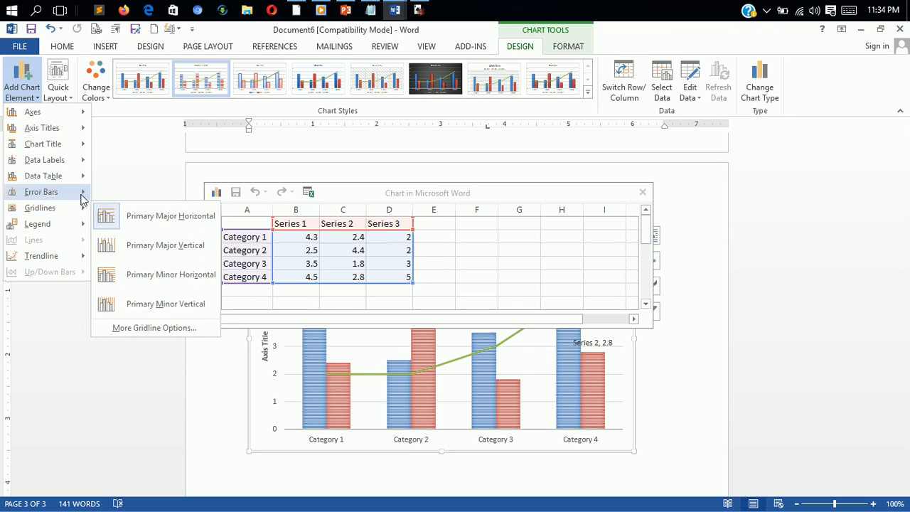
- Change the combo chart on page 3 to a basic Pie chart
left_click(93, 46)
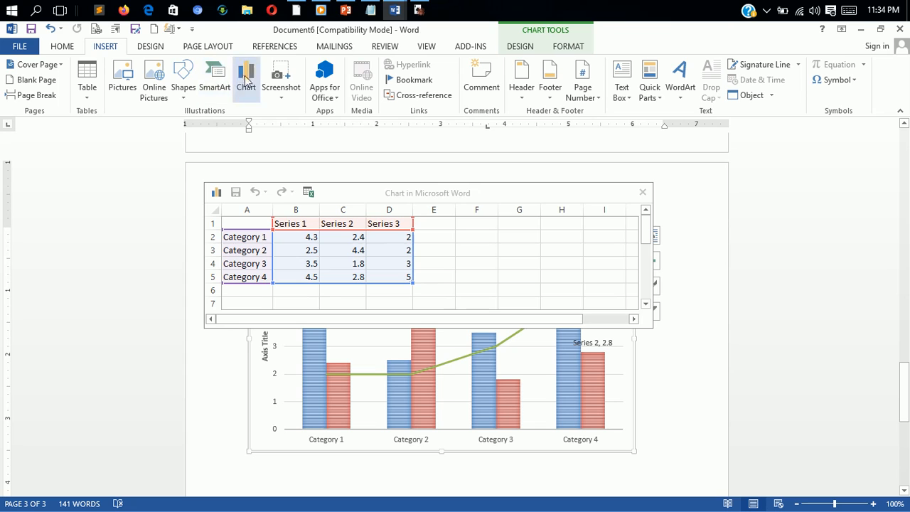
left_click(247, 84)
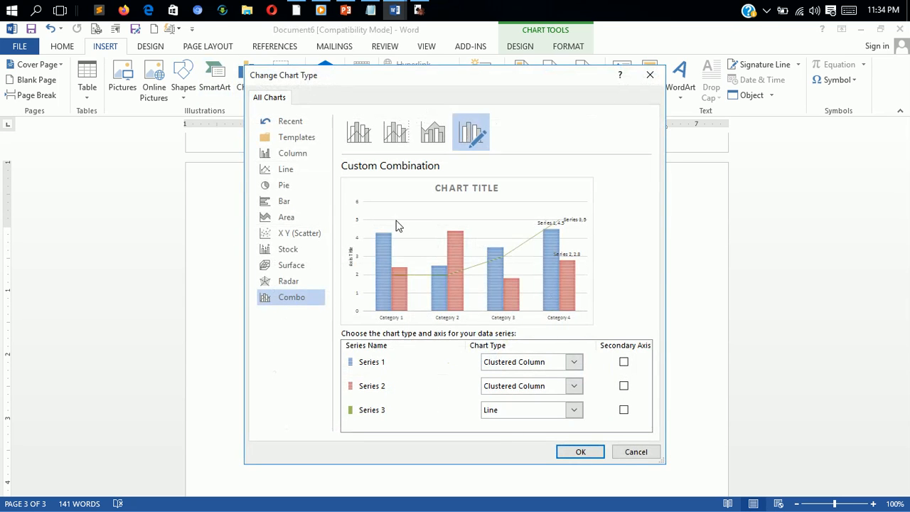
left_click(292, 187)
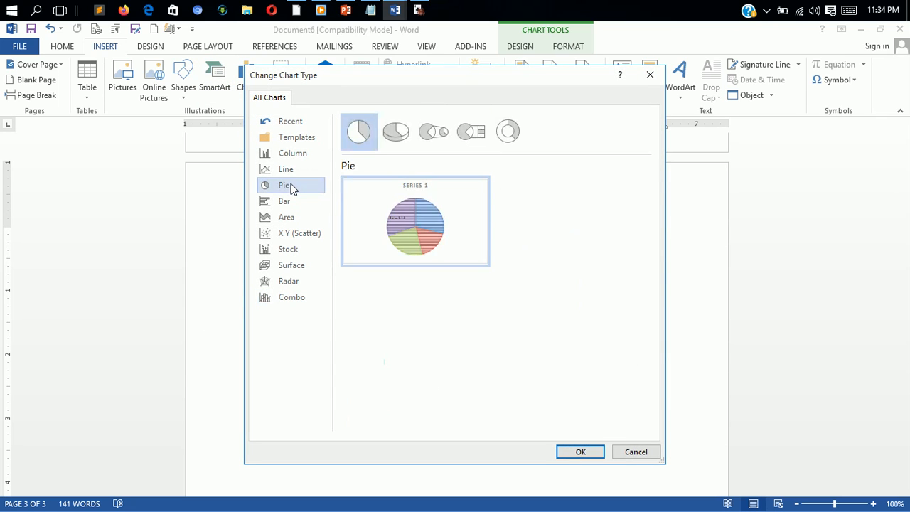
mouse_move(418, 236)
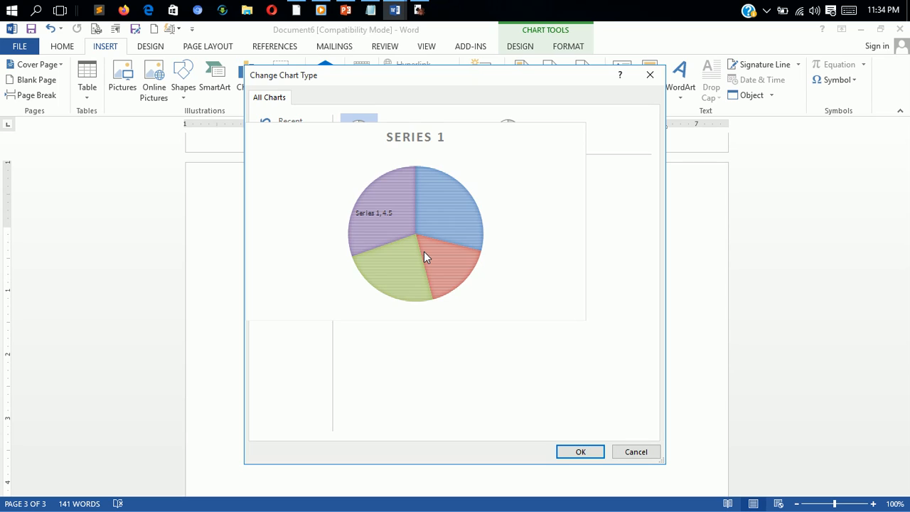
left_click(575, 453)
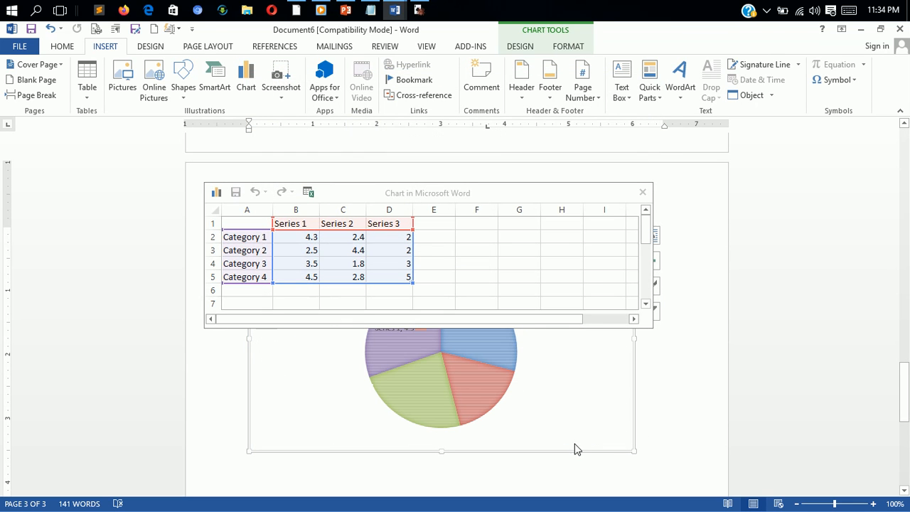
- Move the chart data window below the pie chart on page 3 so the whole chart is uncovered
left_click(677, 364)
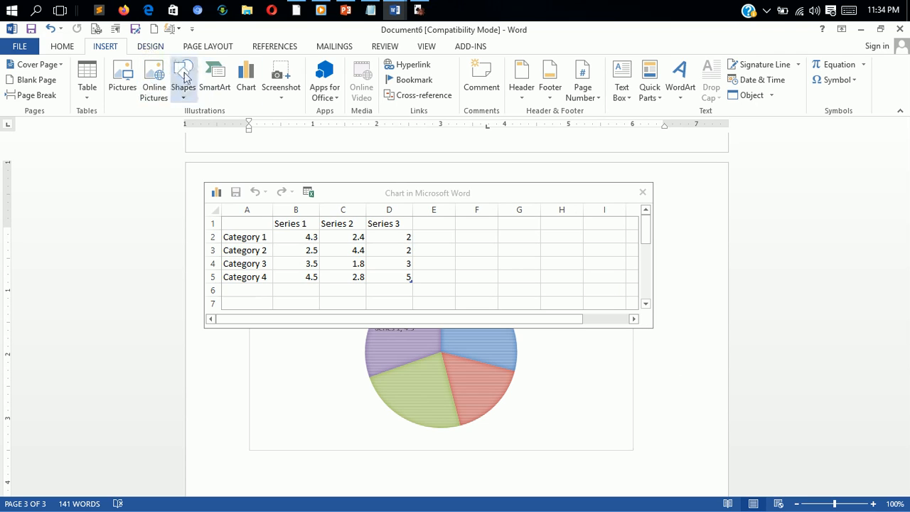
left_click(182, 96)
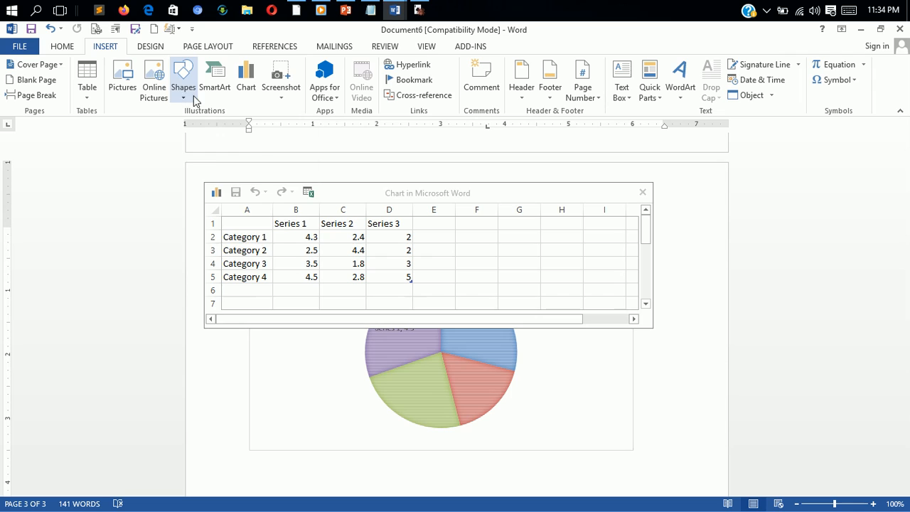
left_click(636, 443)
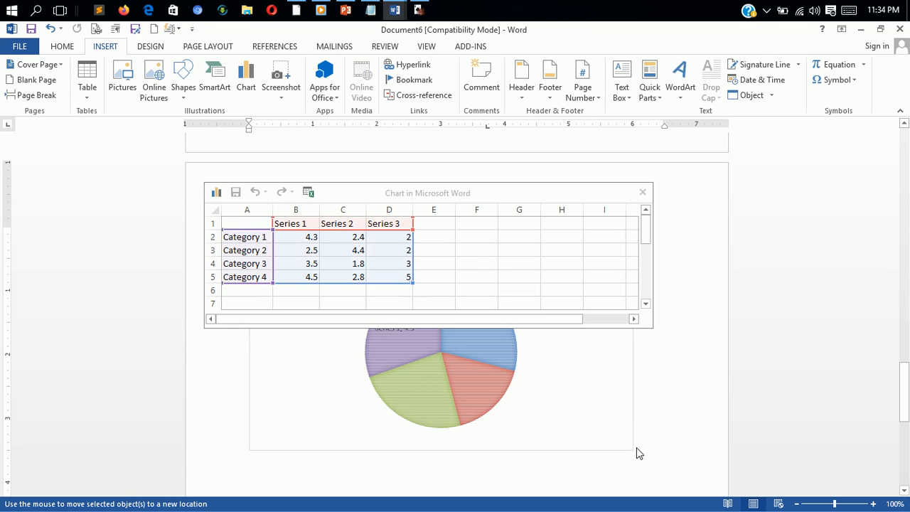
left_click(610, 449)
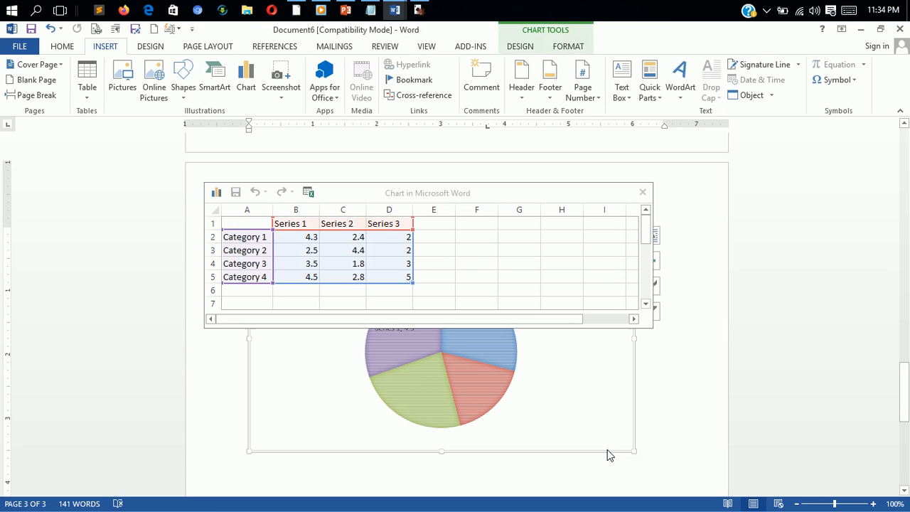
left_click_drag(607, 451, 609, 475)
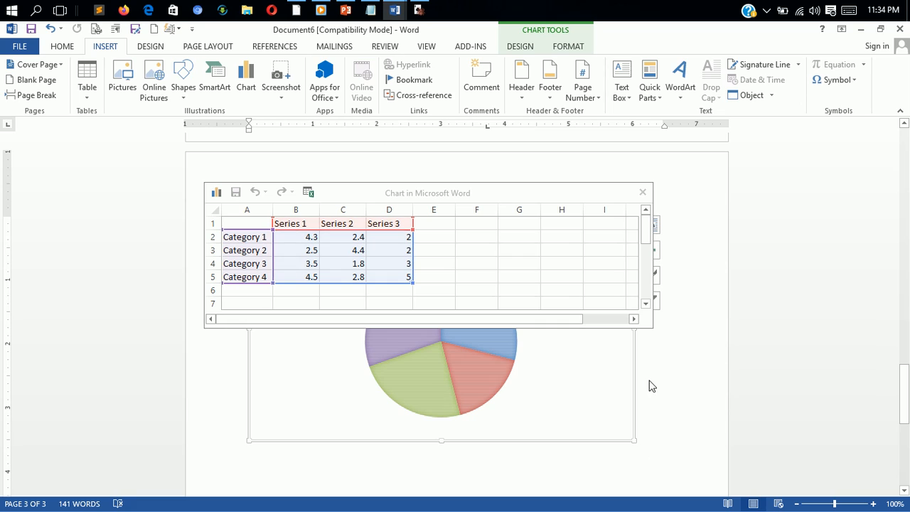
left_click_drag(607, 197, 629, 470)
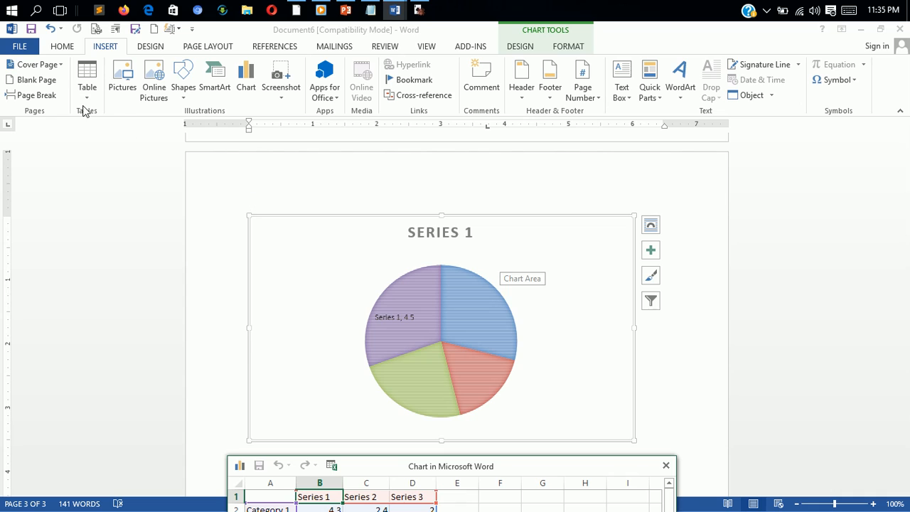
- Try inserting the "Be patient" quote picture from the Pictures folder at the chart, and undo the insertion
left_click(128, 86)
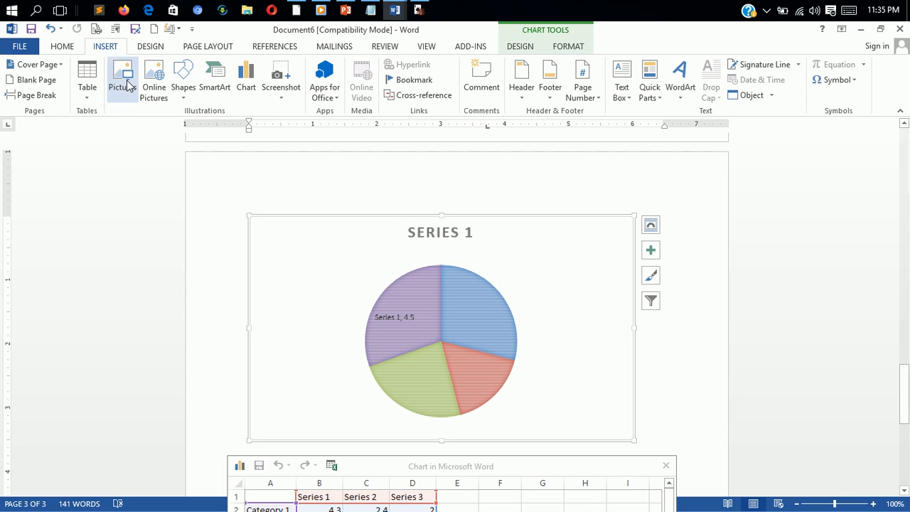
left_click(128, 85)
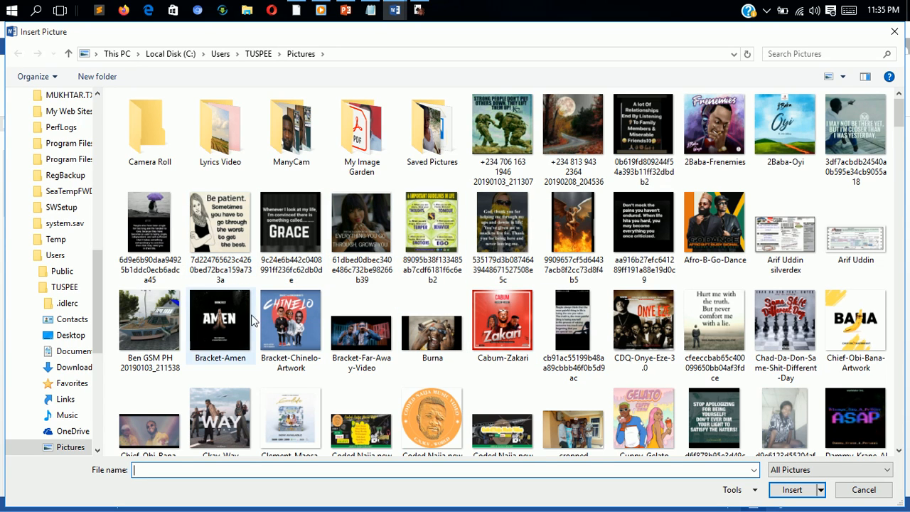
double_click(198, 227)
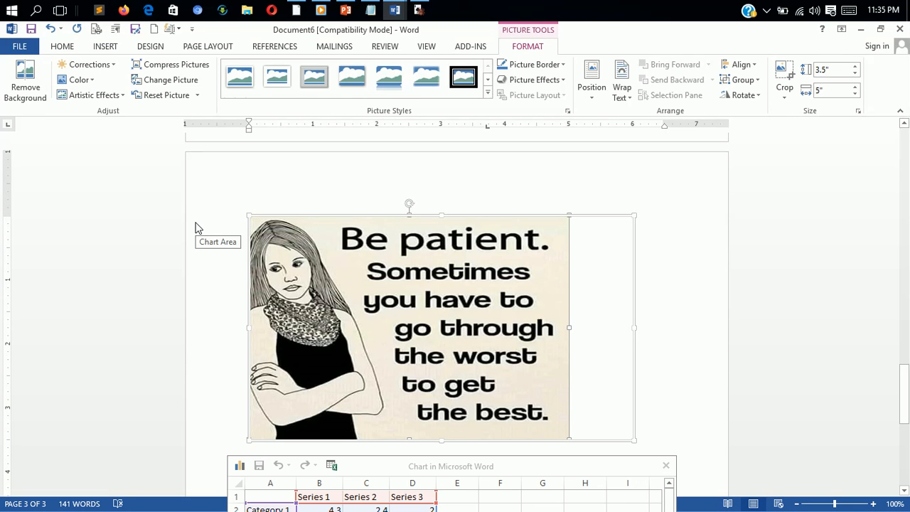
key("ctrl+z")
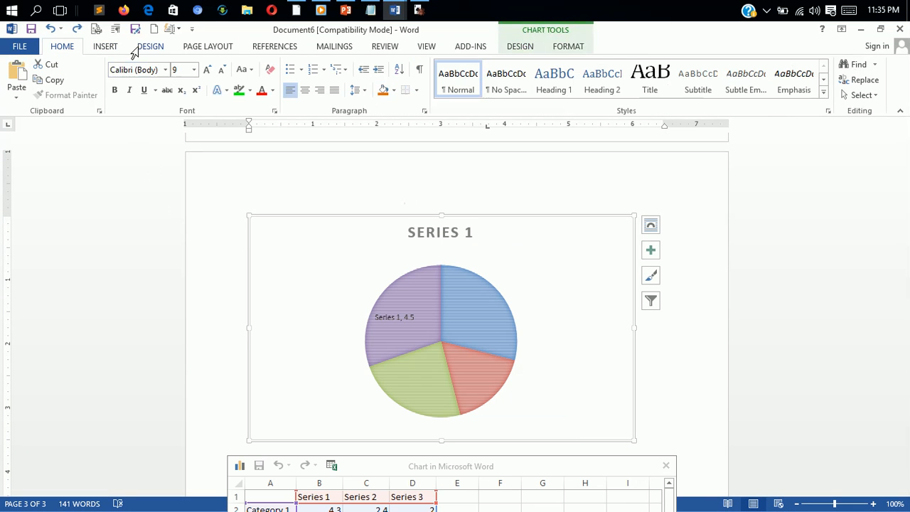
- Insert the photo of the boat-shaped house from the Pictures folder on page 3
left_click(105, 47)
left_click(122, 84)
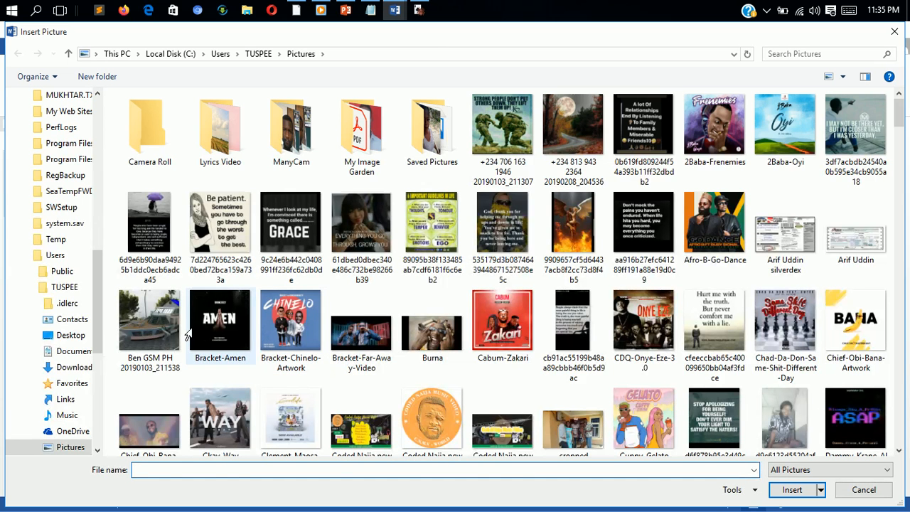
left_click(173, 332)
double_click(173, 332)
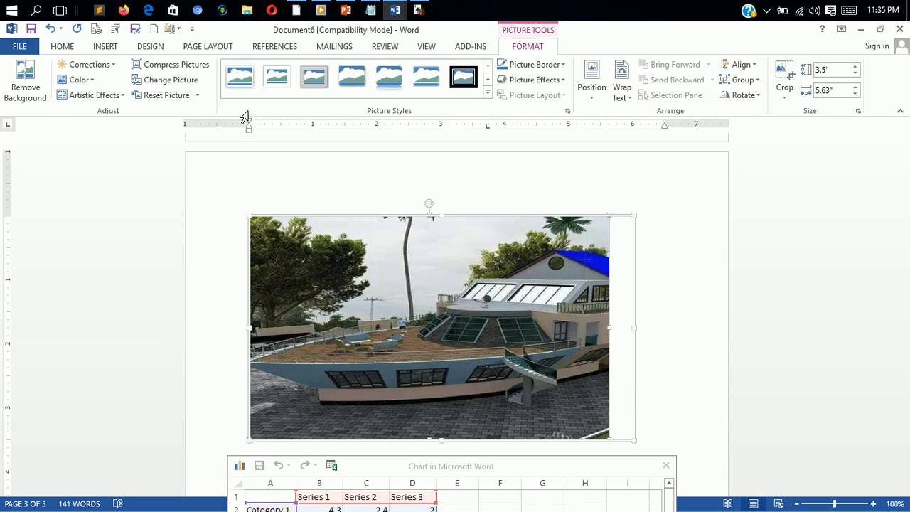
- Try the Brightness 0% Contrast -40% correction and the Glow Edges artistic effect on the boat-shaped house photo
left_click(110, 66)
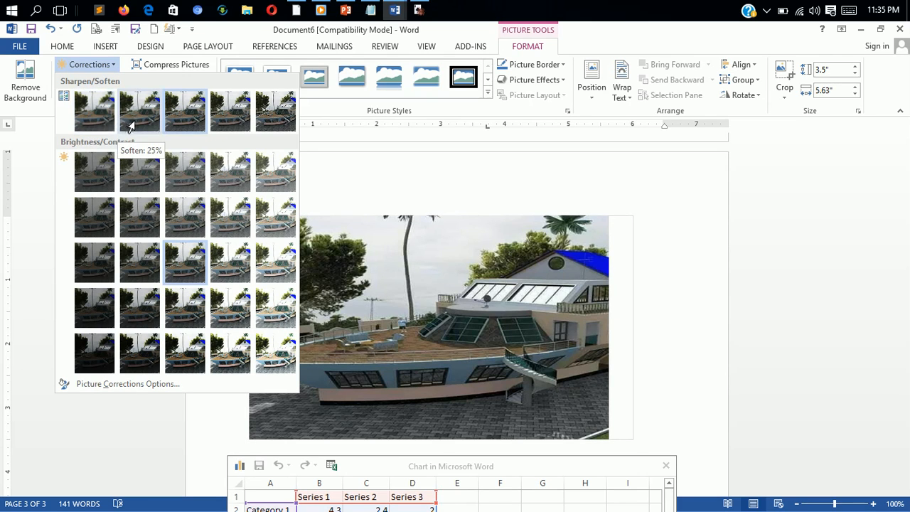
left_click(178, 185)
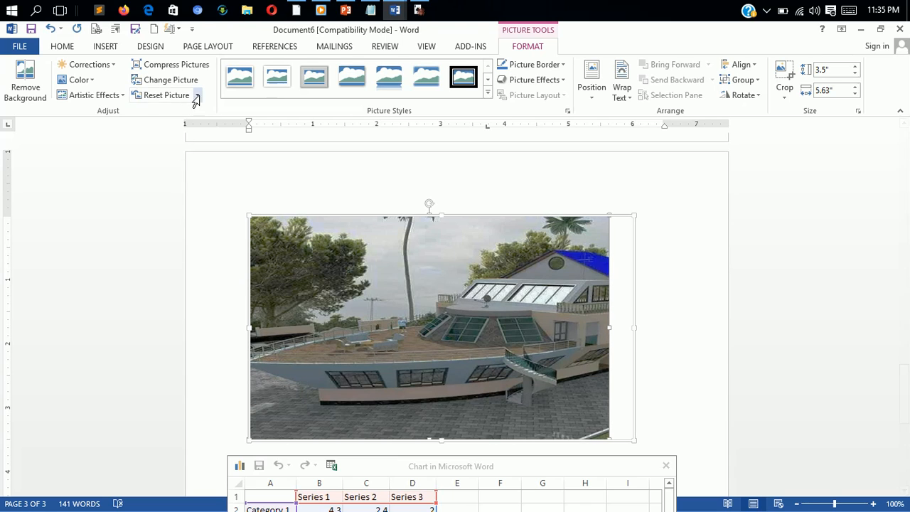
left_click(115, 96)
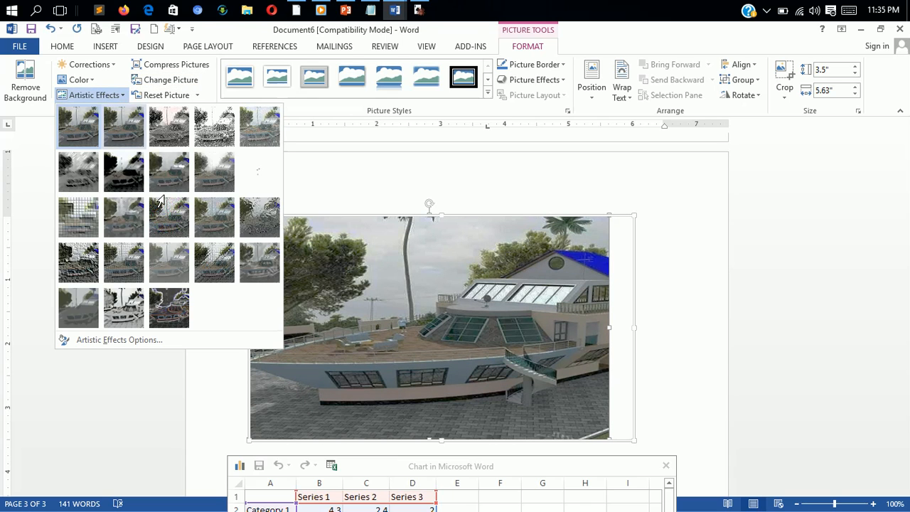
left_click(164, 312)
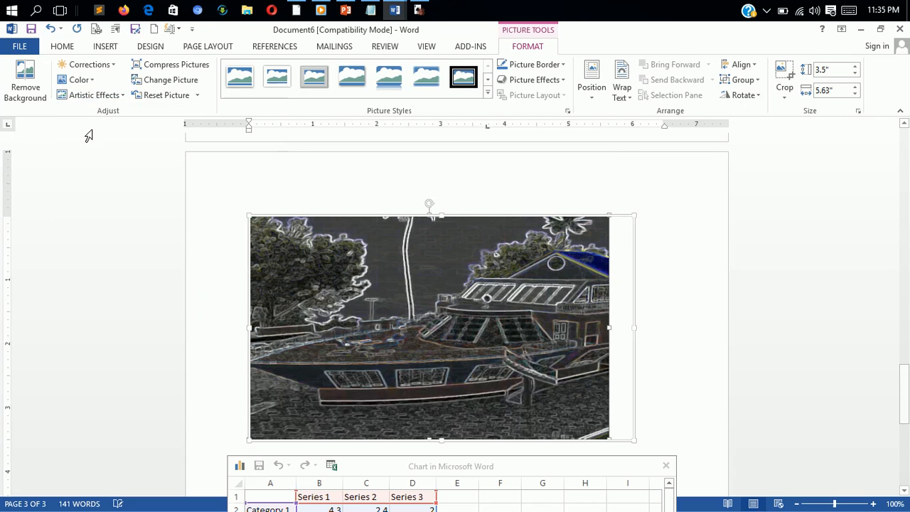
- Try the Photocopy and Cement artistic effects on the photo, and reset the picture to its original look
left_click(116, 98)
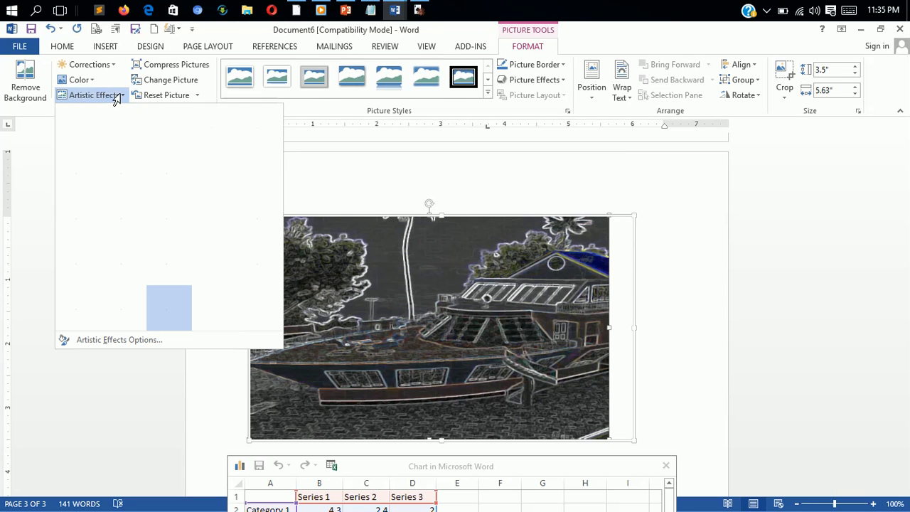
left_click(115, 318)
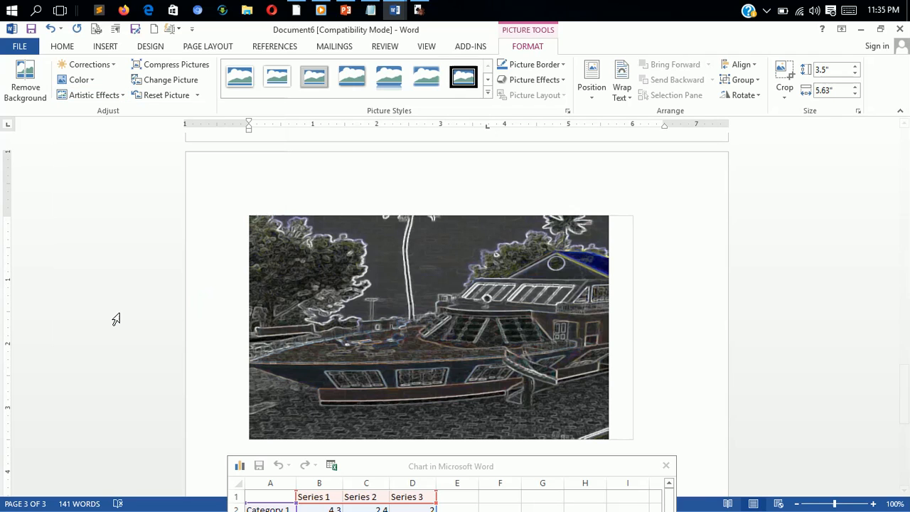
left_click(96, 95)
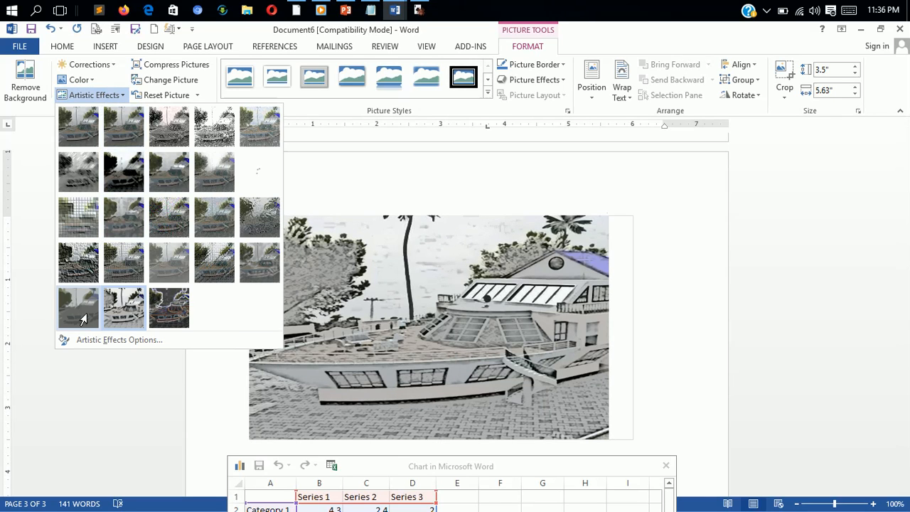
left_click(81, 273)
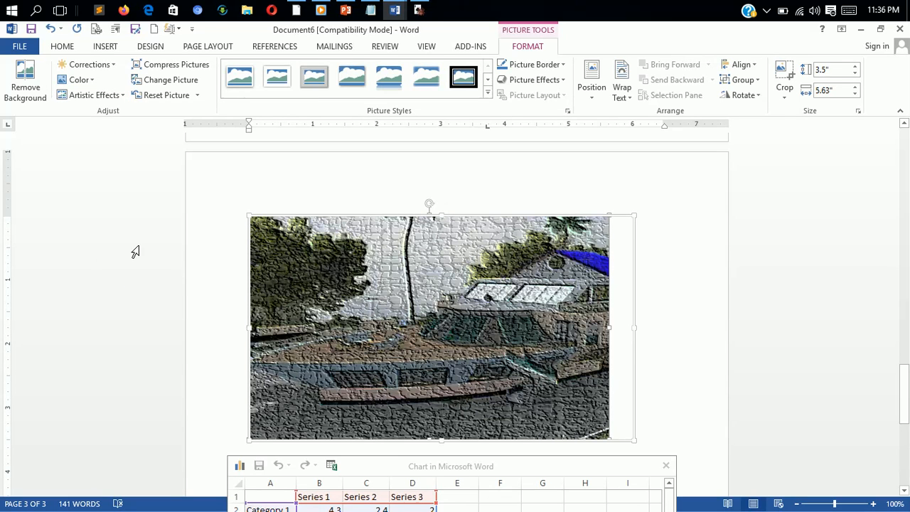
left_click(158, 95)
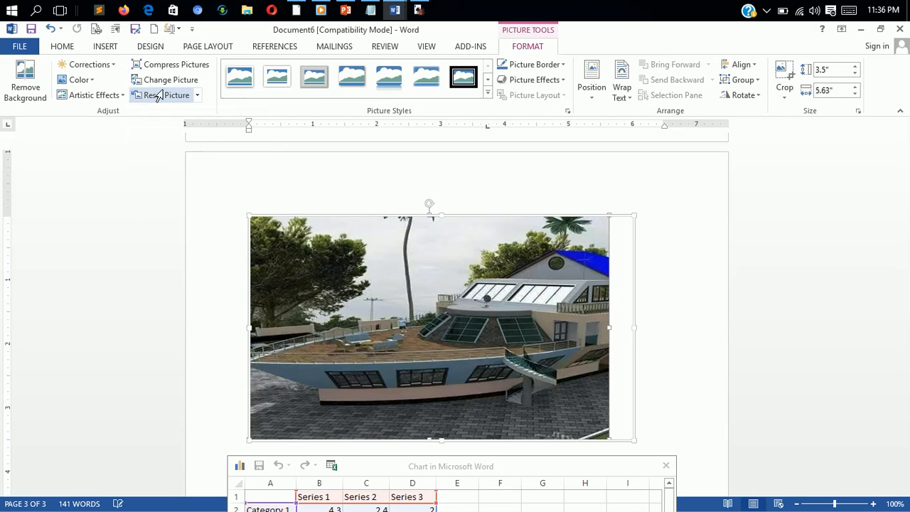
- Compress only this photo at the document resolution with cropped areas deleted, and give it a thick black border
left_click(190, 68)
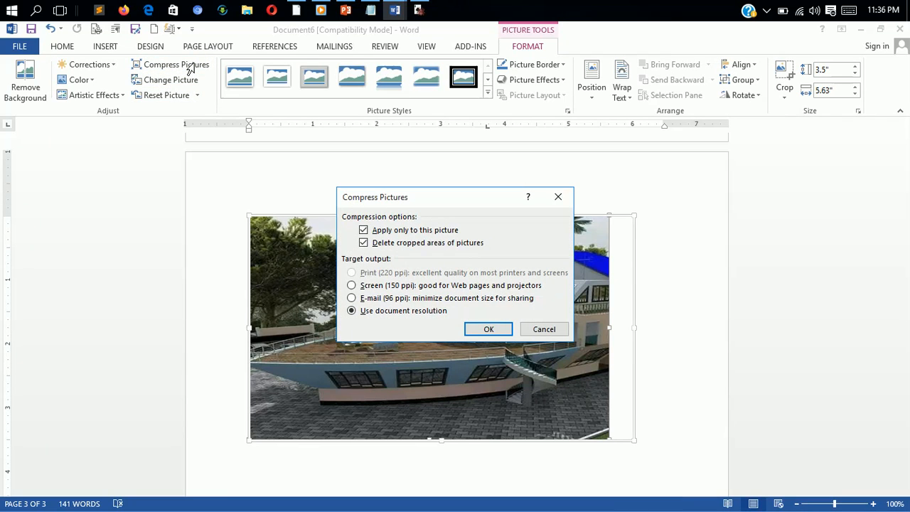
left_click(488, 329)
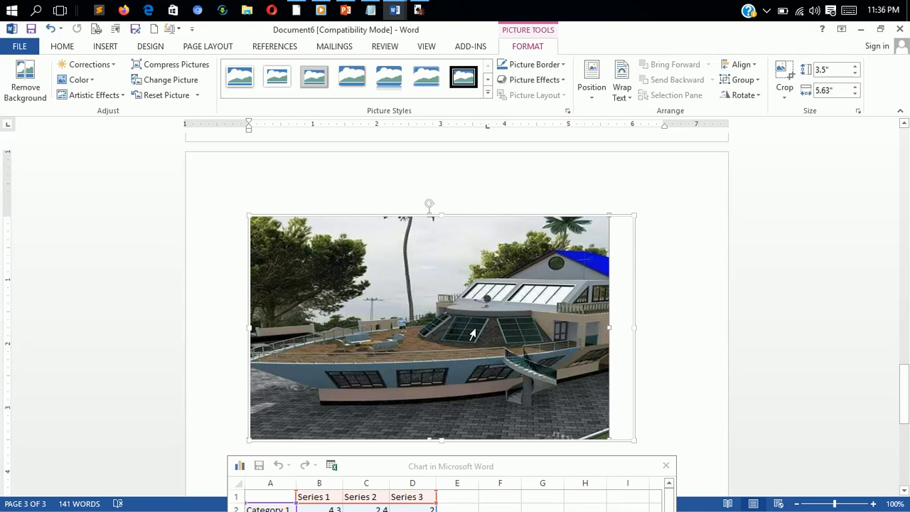
left_click(559, 71)
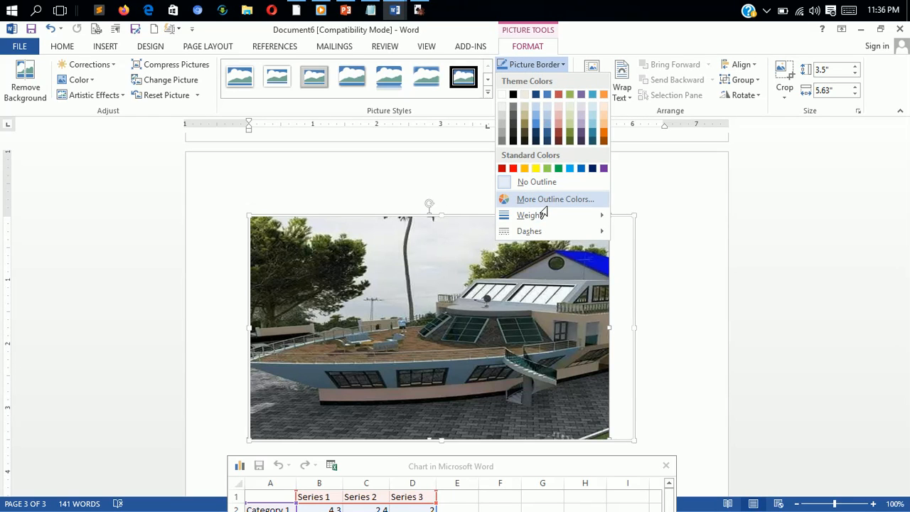
mouse_move(544, 216)
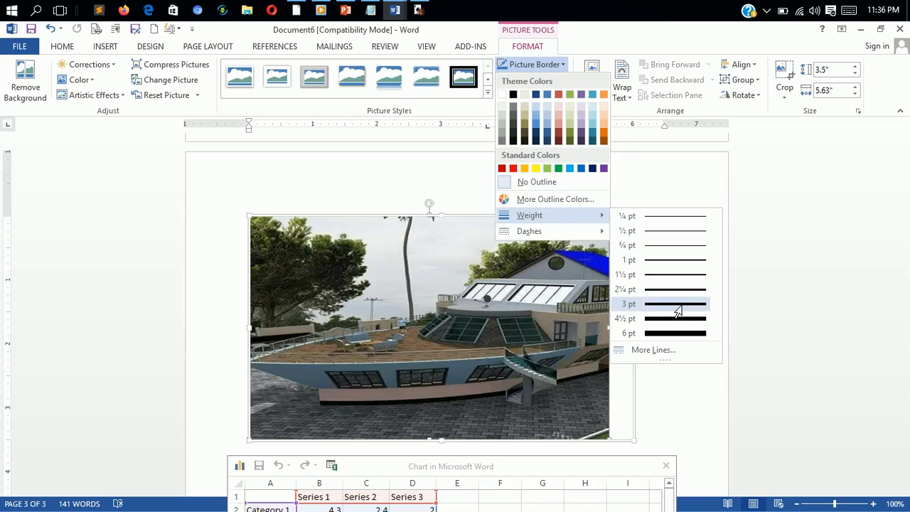
key("ctrl+z")
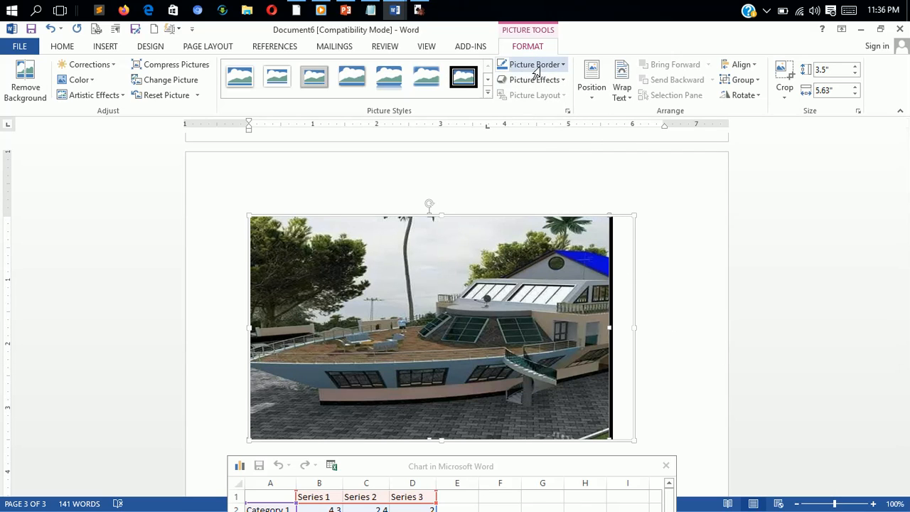
- Look through the picture effects available for the photo, including the preset, shadow, reflection and glow variations
left_click(554, 82)
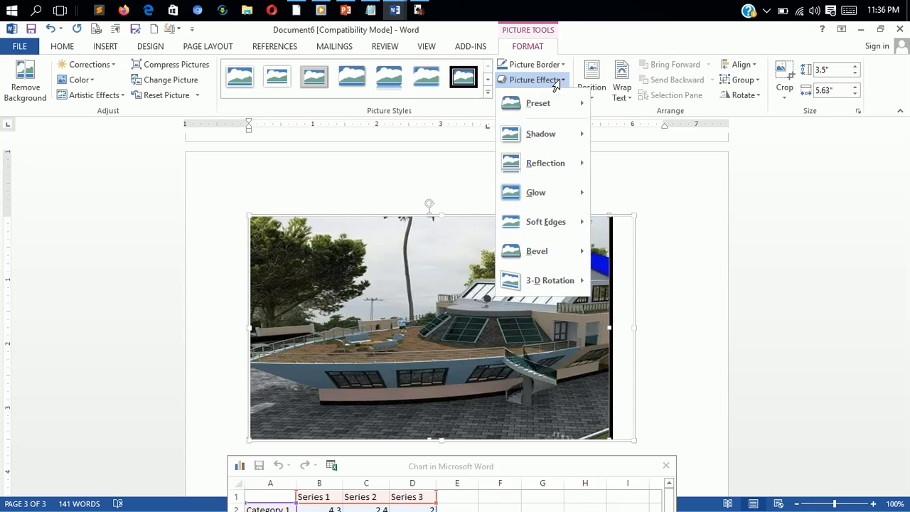
mouse_move(564, 105)
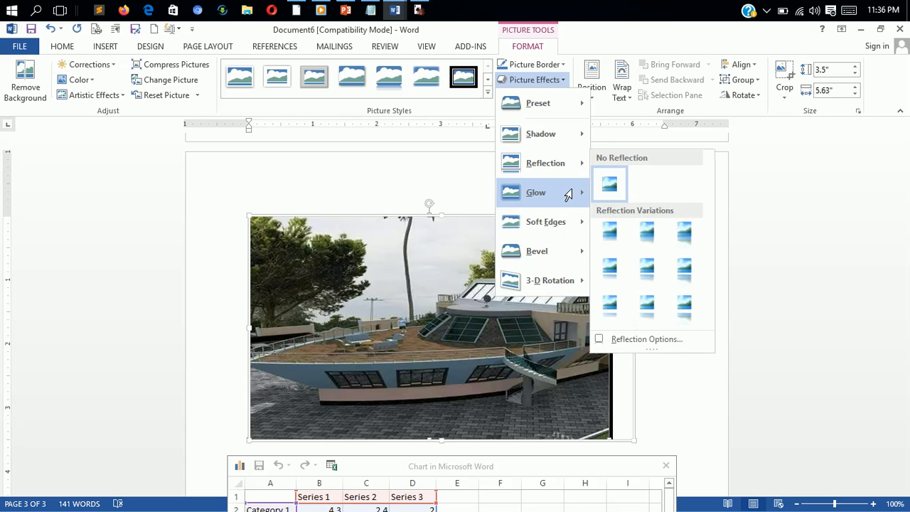
mouse_move(572, 202)
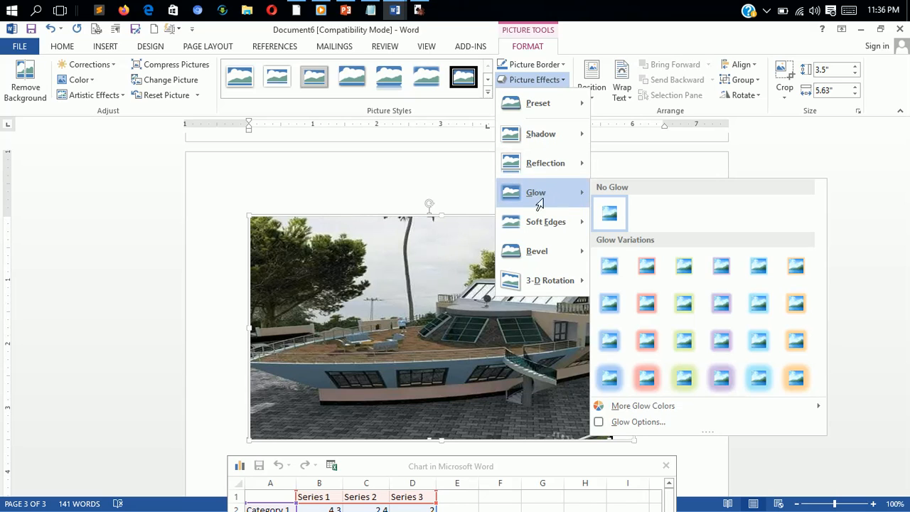
mouse_move(559, 228)
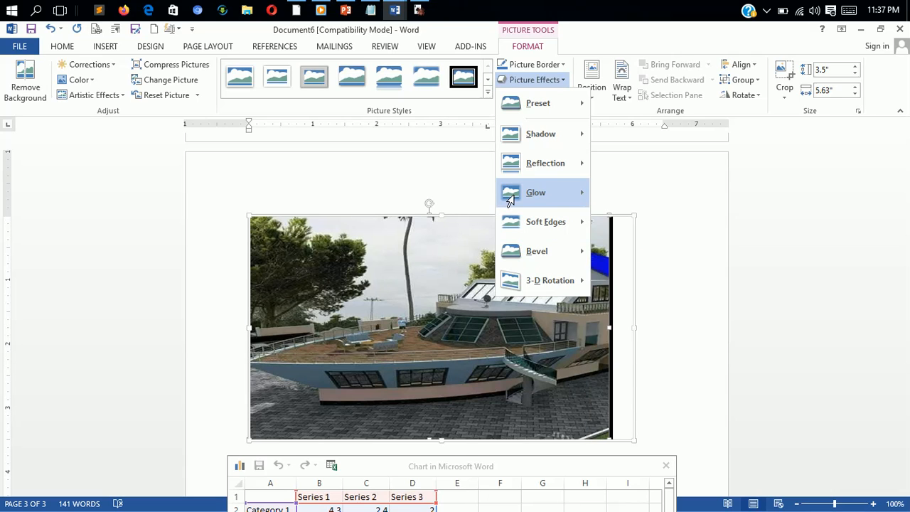
mouse_move(548, 138)
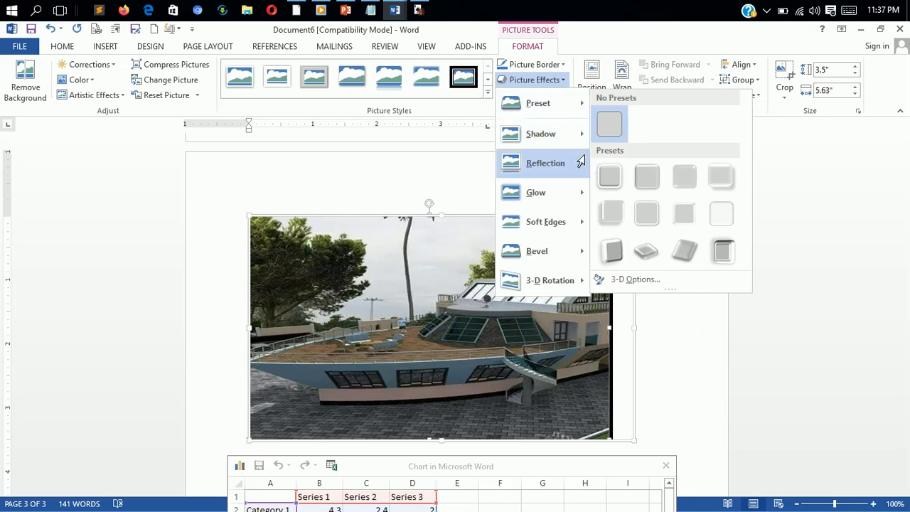
mouse_move(578, 144)
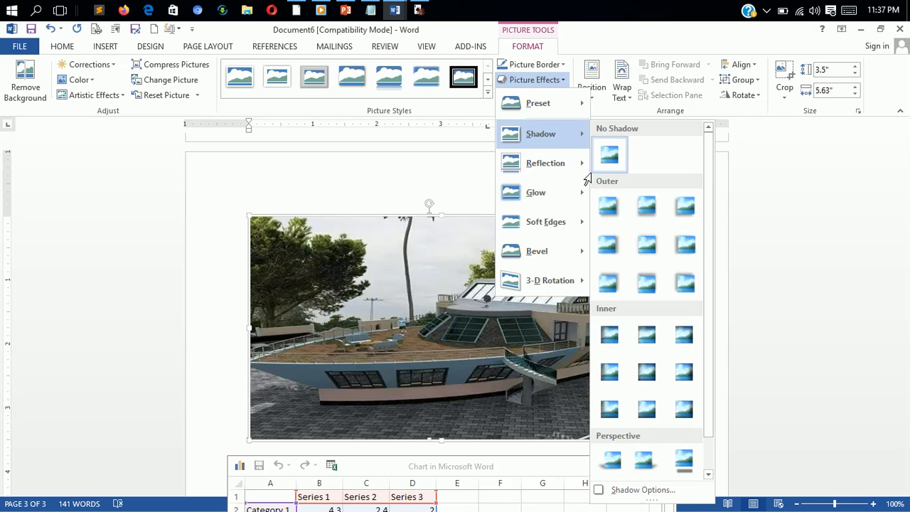
mouse_move(546, 177)
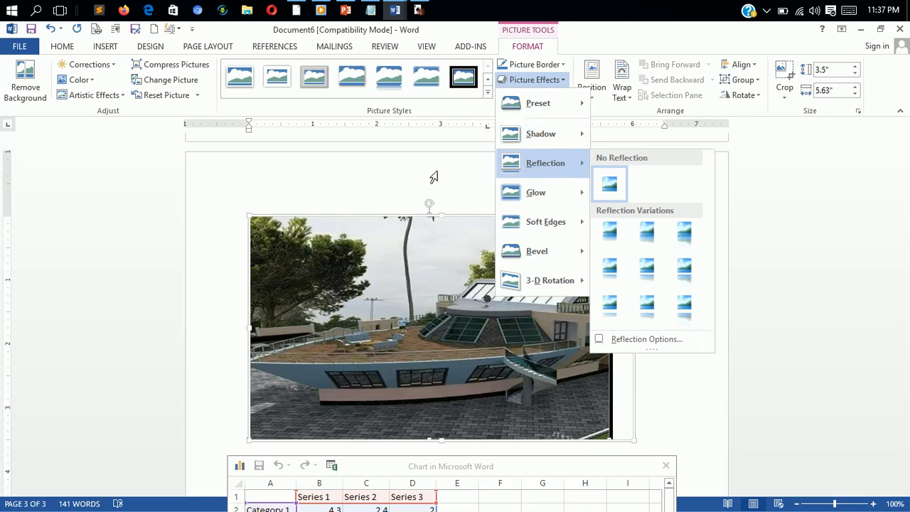
left_click(327, 193)
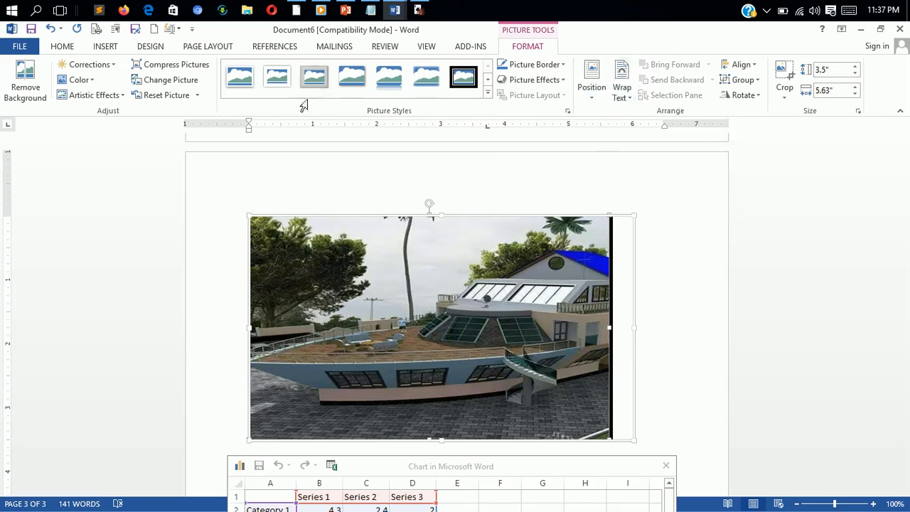
- Review the recolouring, artistic effect, reset, picture effect and border options available for the boat-shaped house photo without applying any
left_click(80, 79)
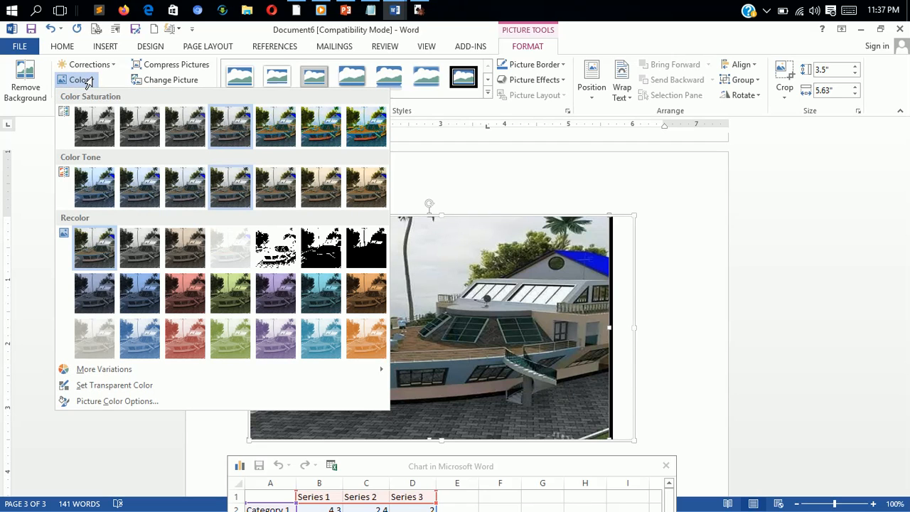
left_click(87, 79)
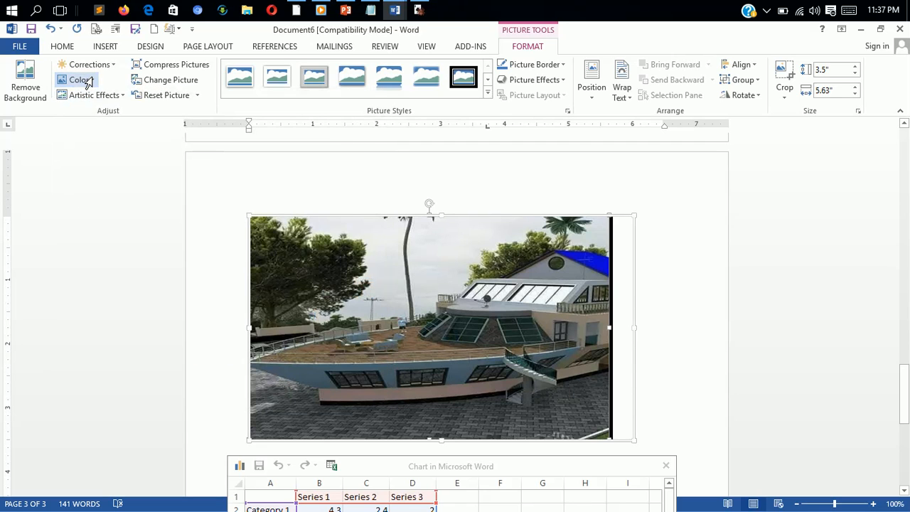
left_click(119, 100)
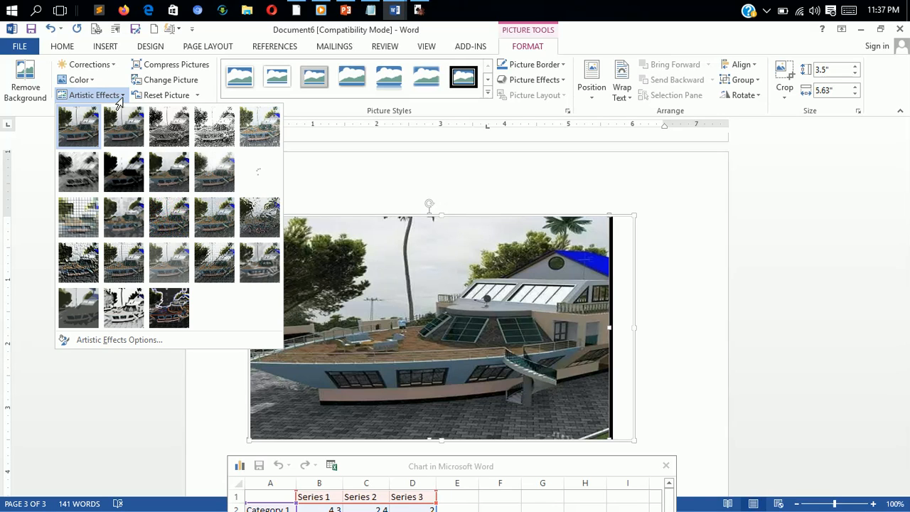
left_click(193, 97)
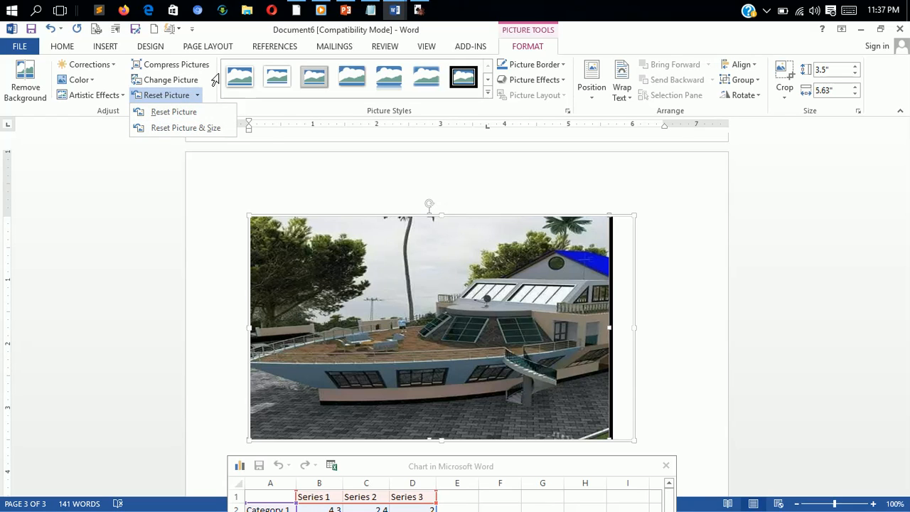
left_click(311, 141)
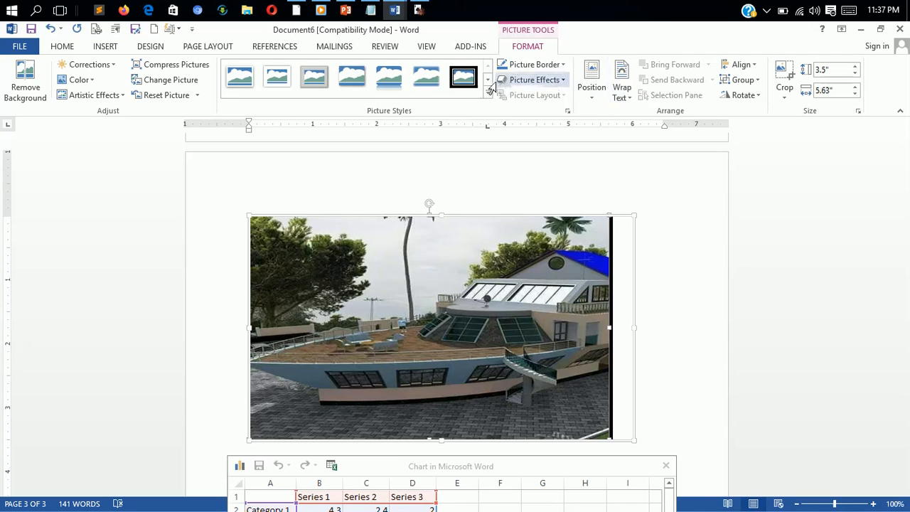
left_click(559, 86)
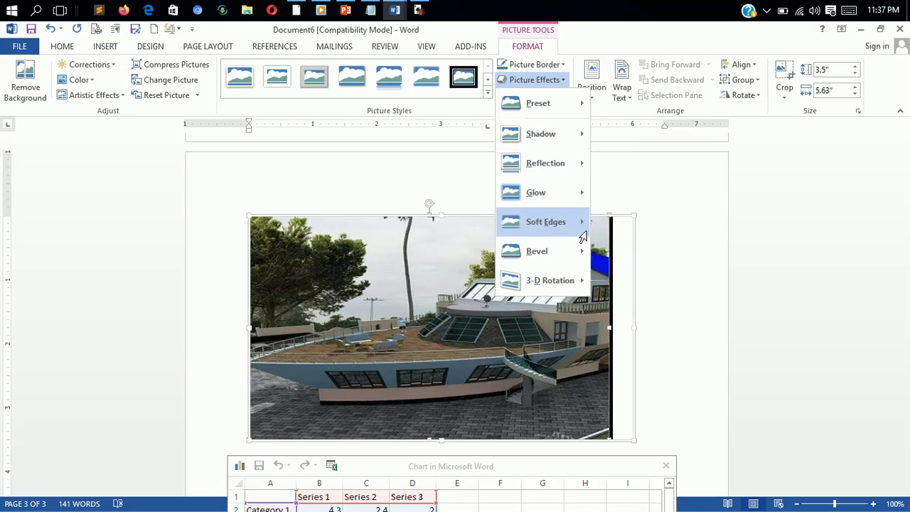
mouse_move(569, 286)
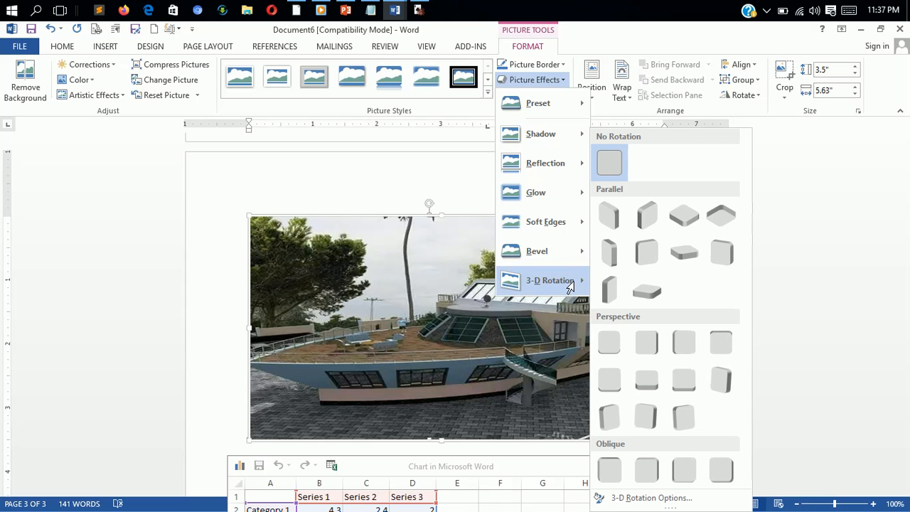
left_click(558, 71)
left_click(557, 68)
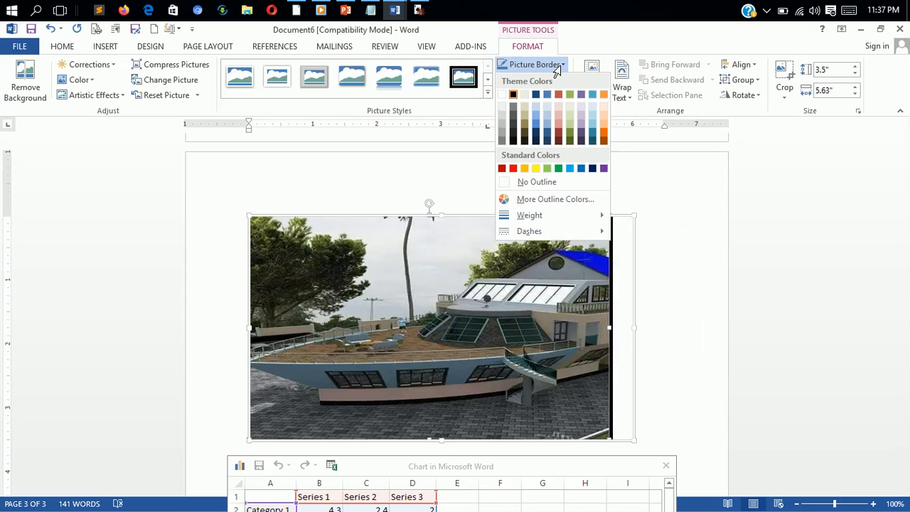
left_click(665, 221)
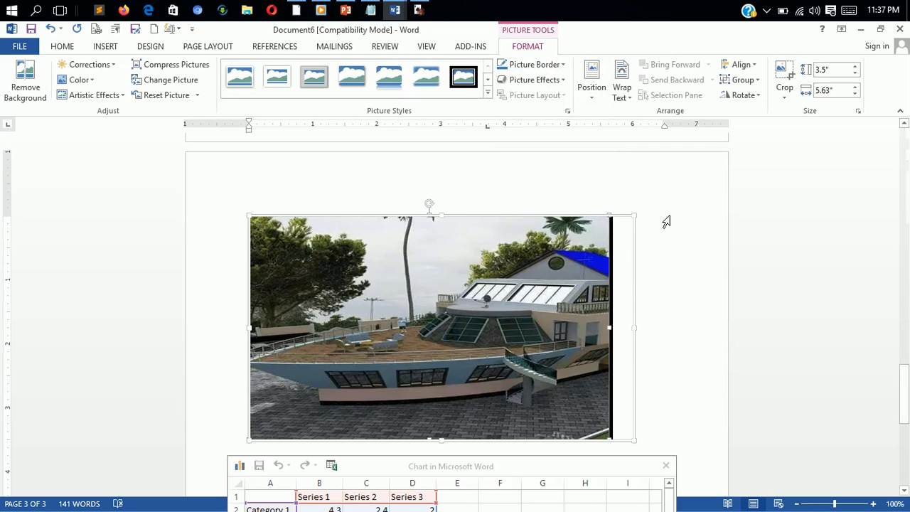